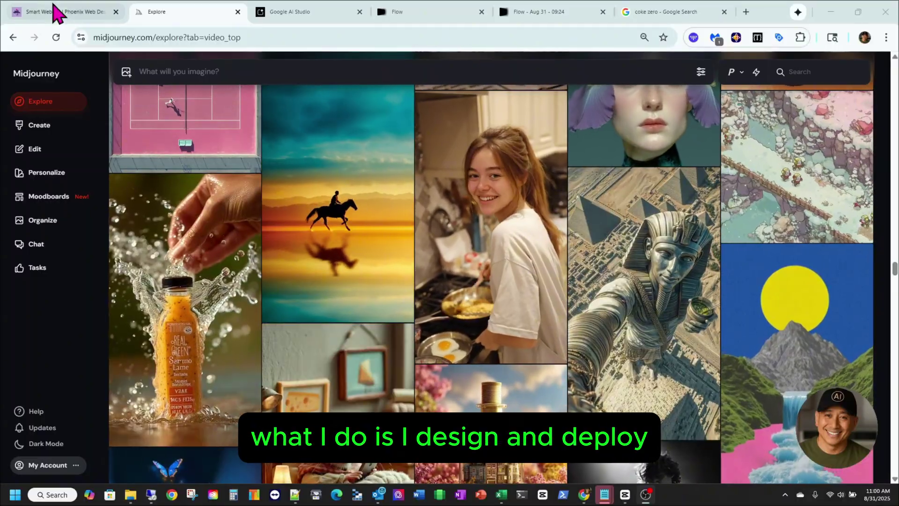
Bring up the smartwebsite.info Contact page and look over its Get in Touch with Us section
click(52, 12)
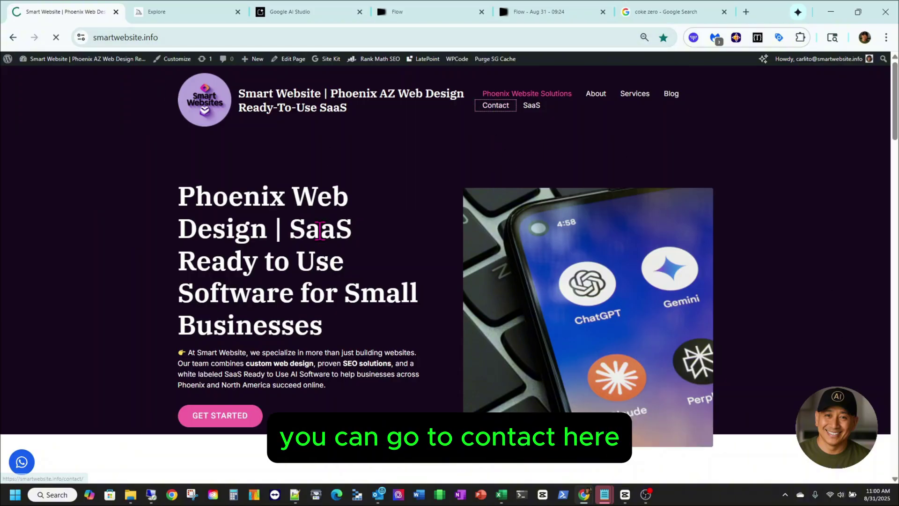
scroll(325, 280, down, 4)
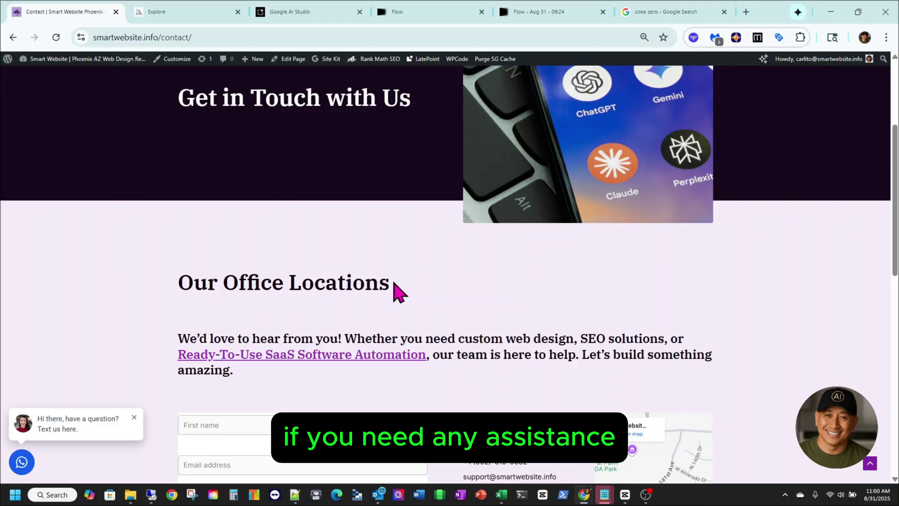
scroll(396, 290, up, 3)
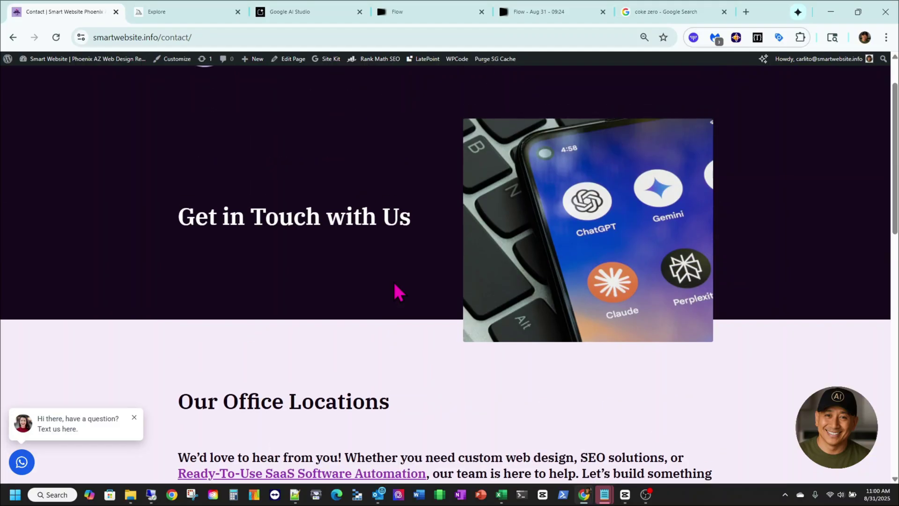
Look through the Midjourney, coke zero image search, AI Studio and Flow tabs, ending on Flow project Aug 31 - 09:24
click(190, 14)
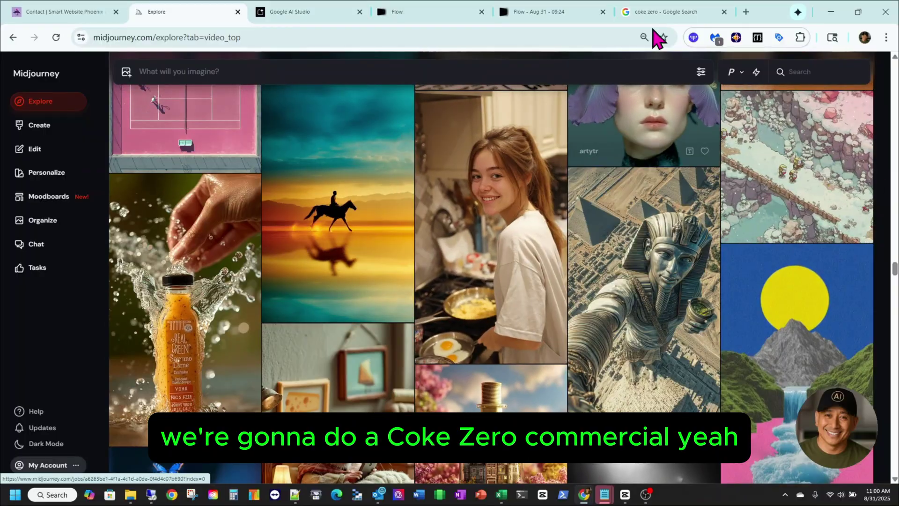
click(651, 14)
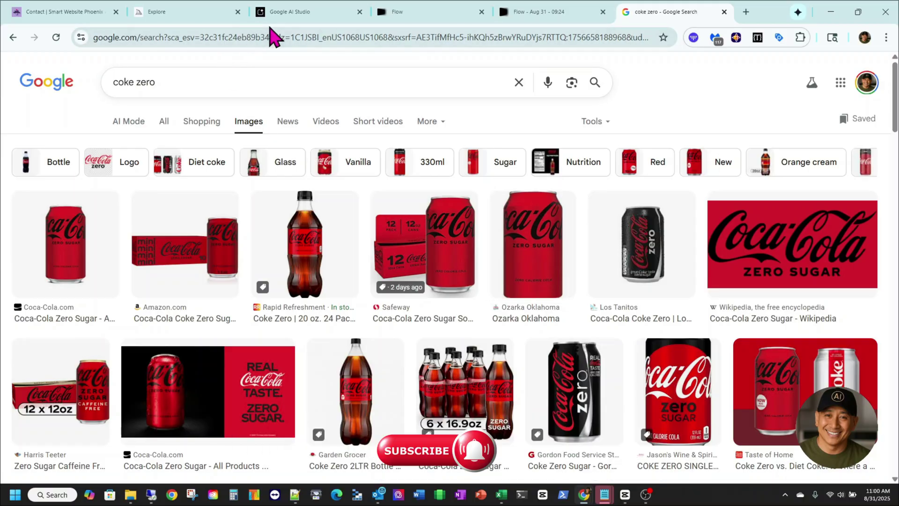
click(290, 13)
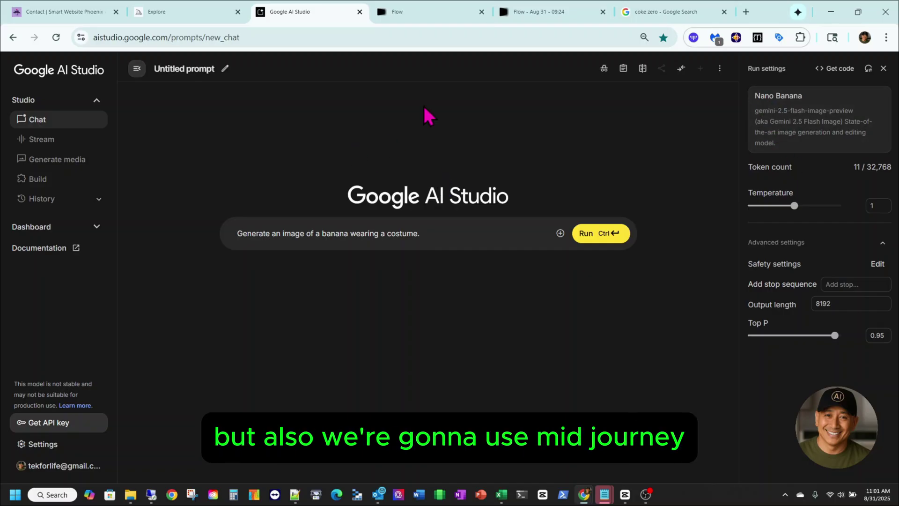
click(202, 15)
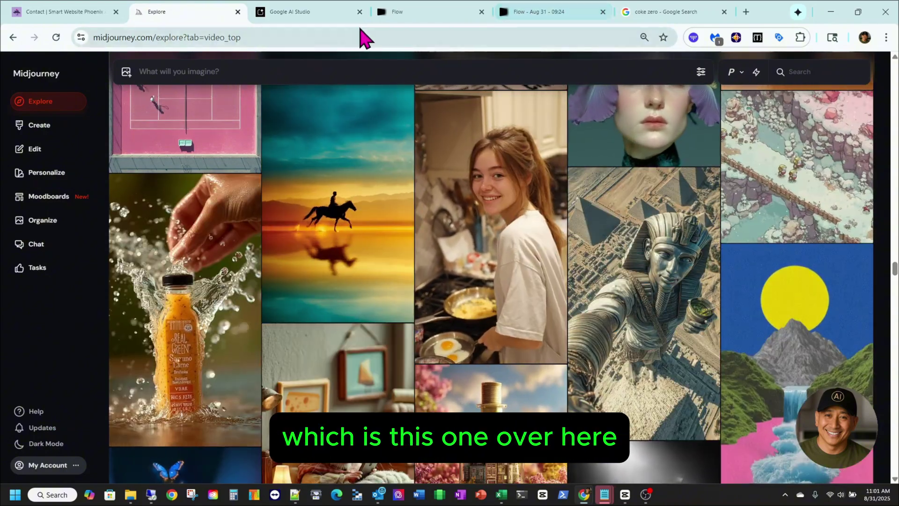
click(396, 12)
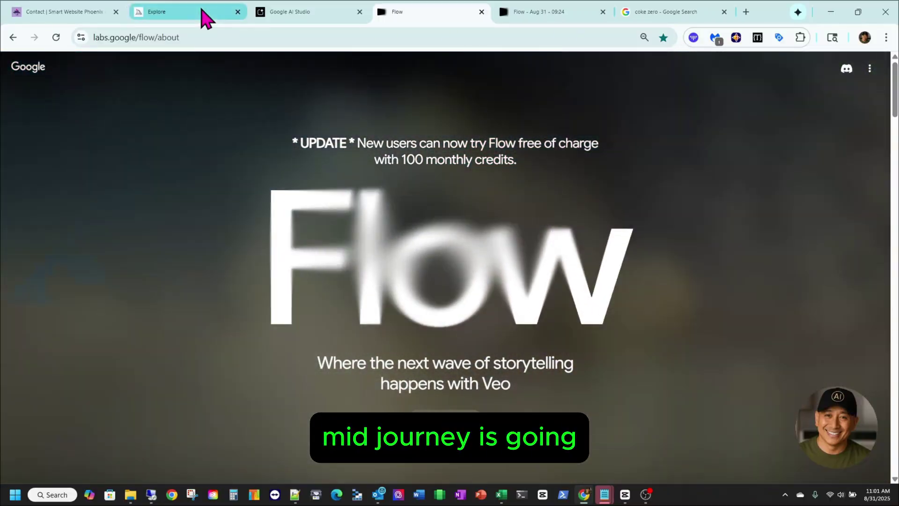
click(201, 11)
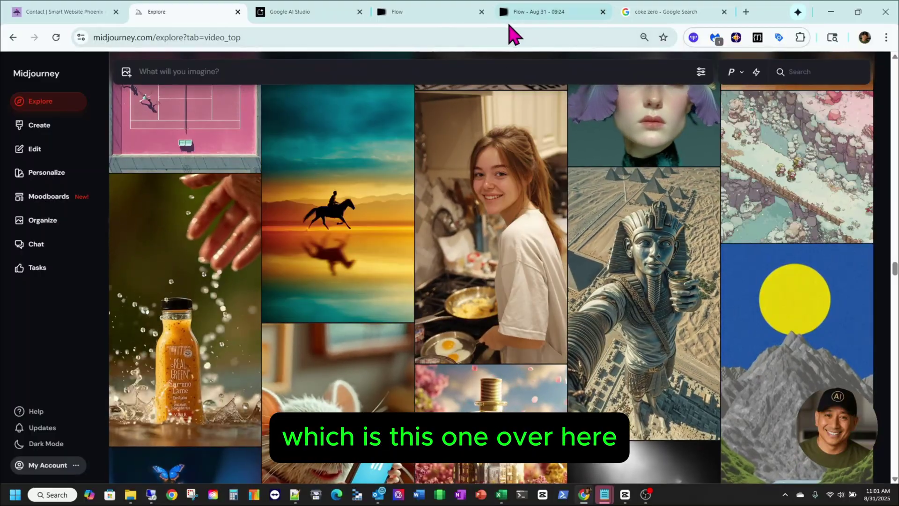
click(530, 11)
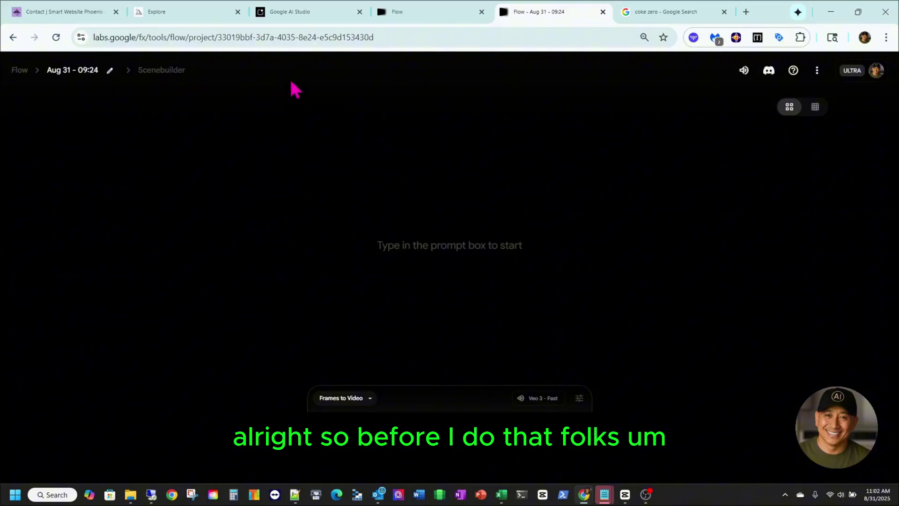
Switch back to Midjourney's Explore gallery showing the Egyptian pharaoh statue clip
click(219, 23)
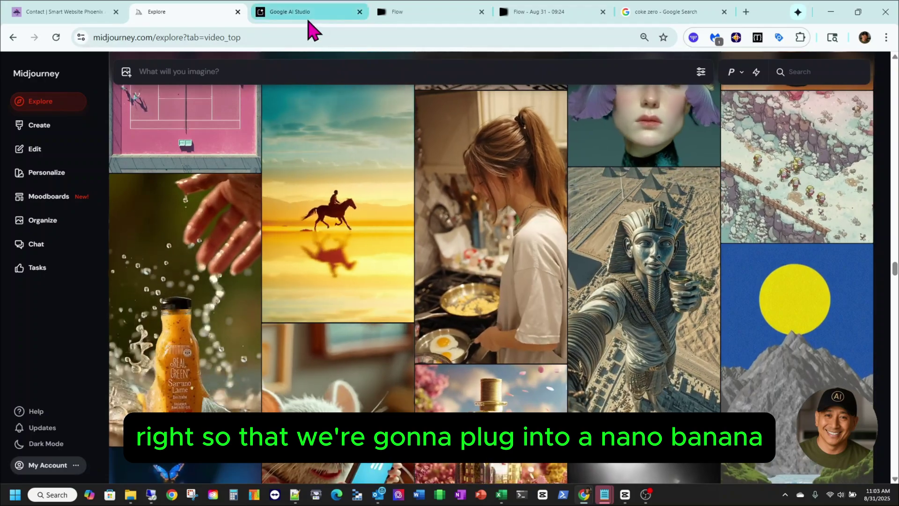
mouse_move(311, 24)
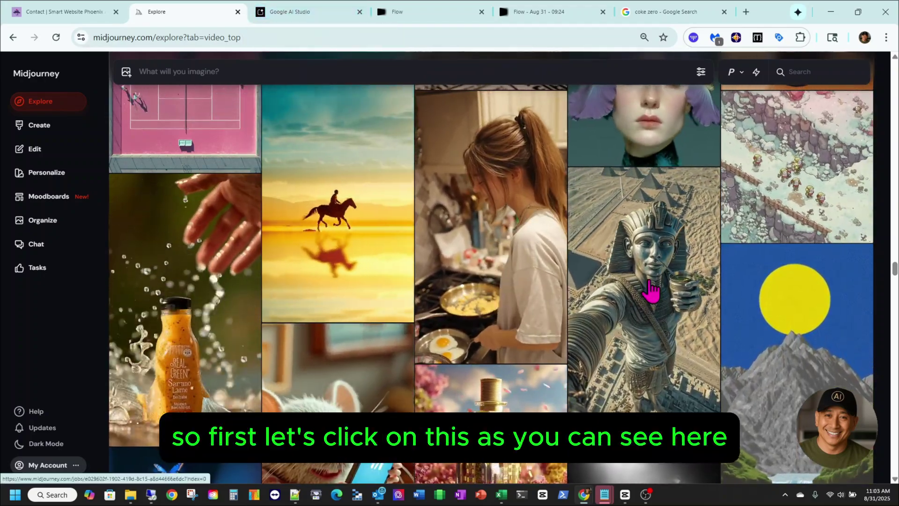
Copy the pharaoh selfie video's prompt into the 'What will you imagine?' box and submit it
click(649, 287)
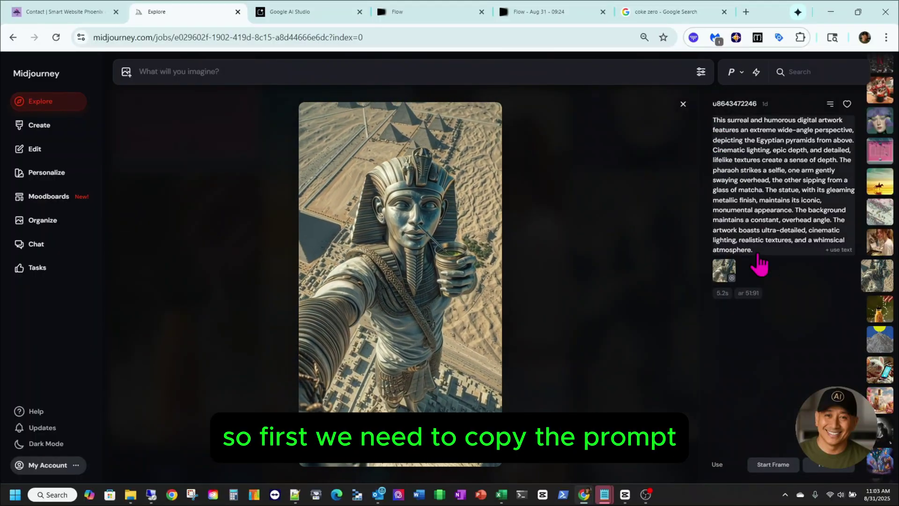
drag(757, 254, 704, 125)
key(ctrl+c)
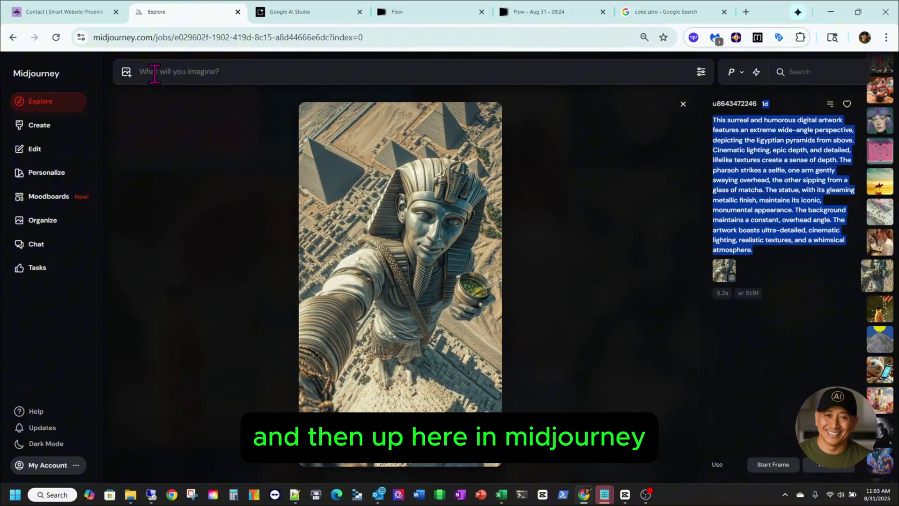
click(154, 73)
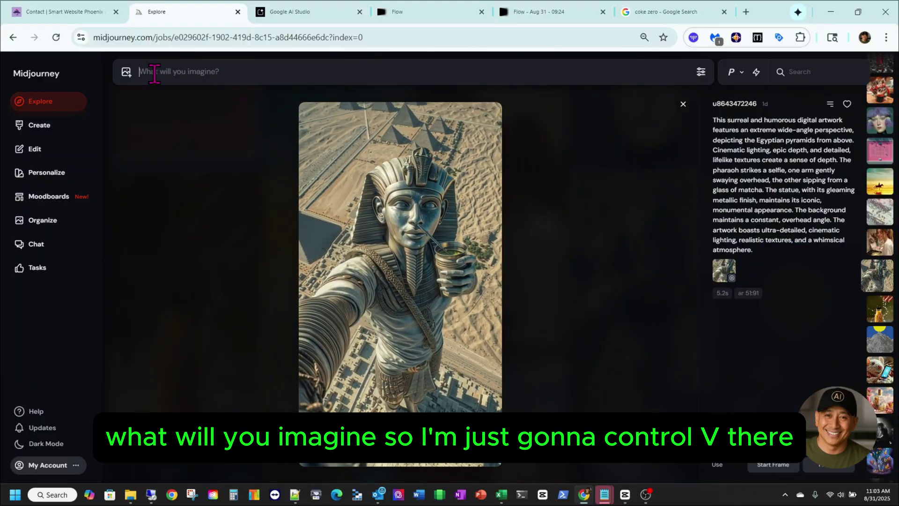
key(ctrl+v)
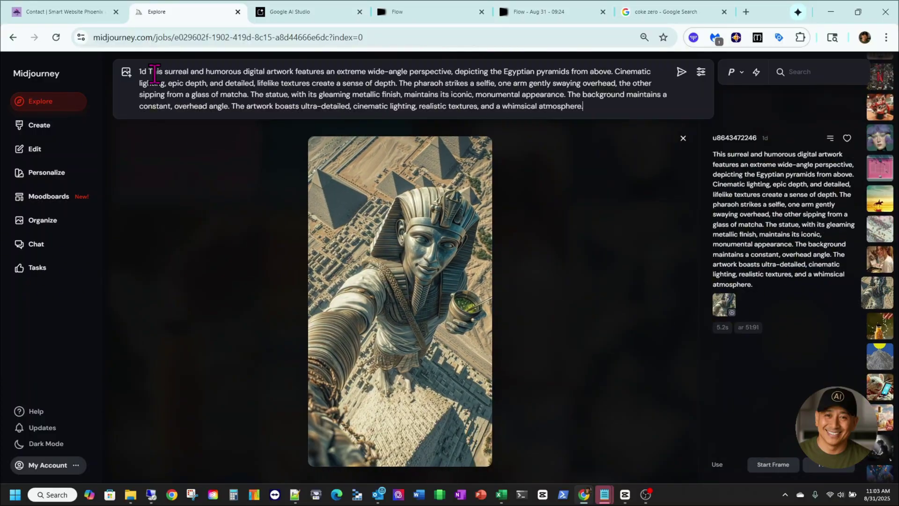
key(Return)
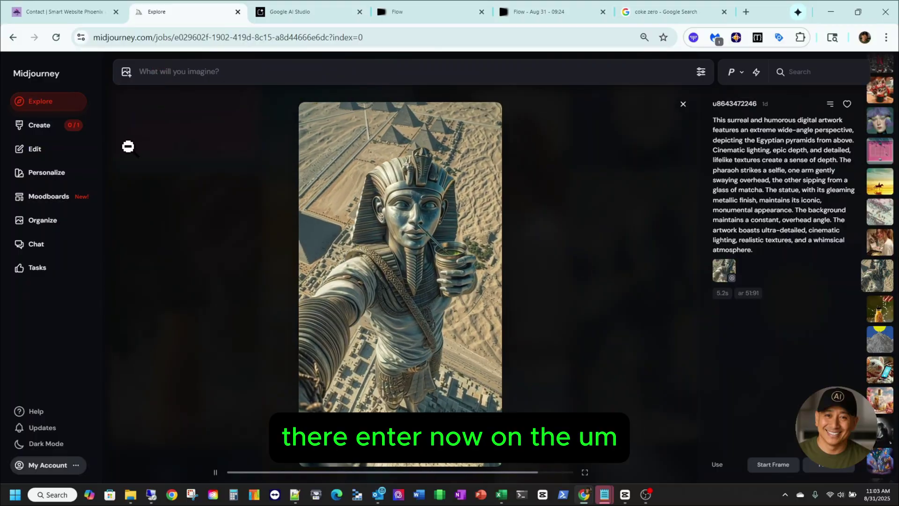
Open the Organize archive and preview the first four of today's pharaoh selfie images
click(55, 224)
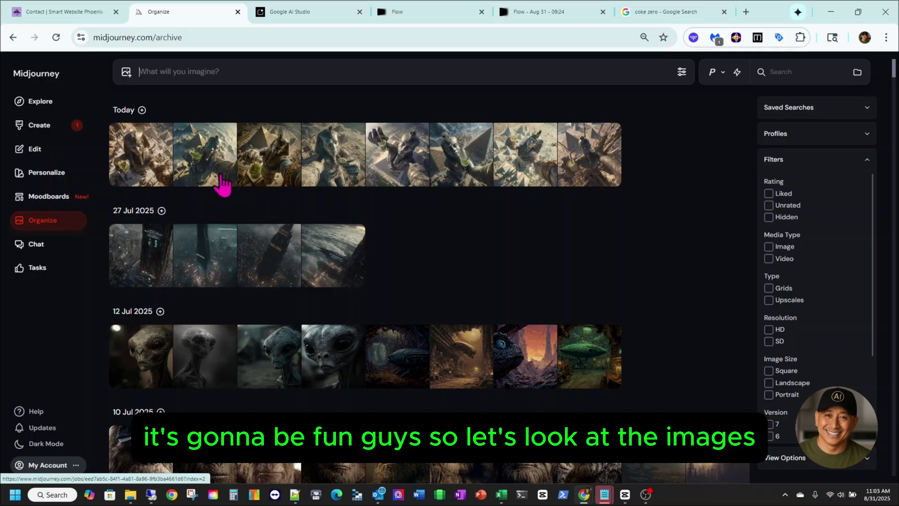
click(155, 173)
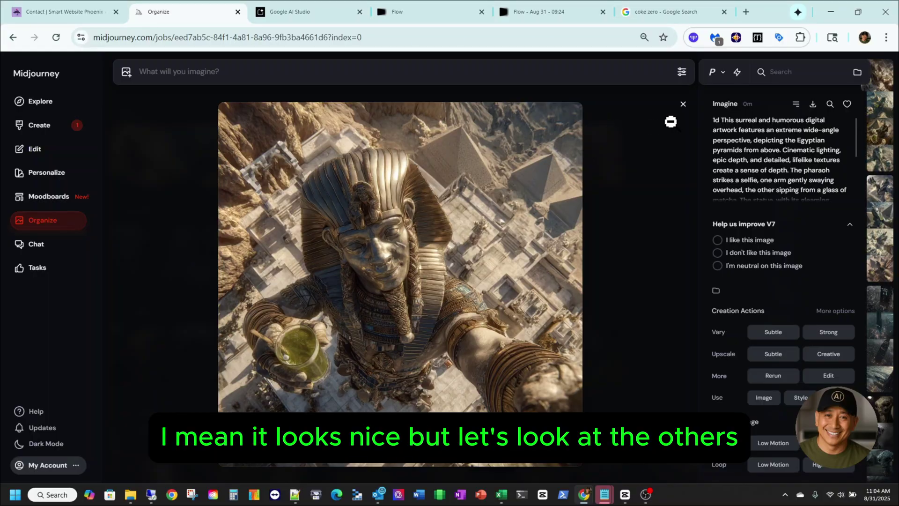
click(683, 104)
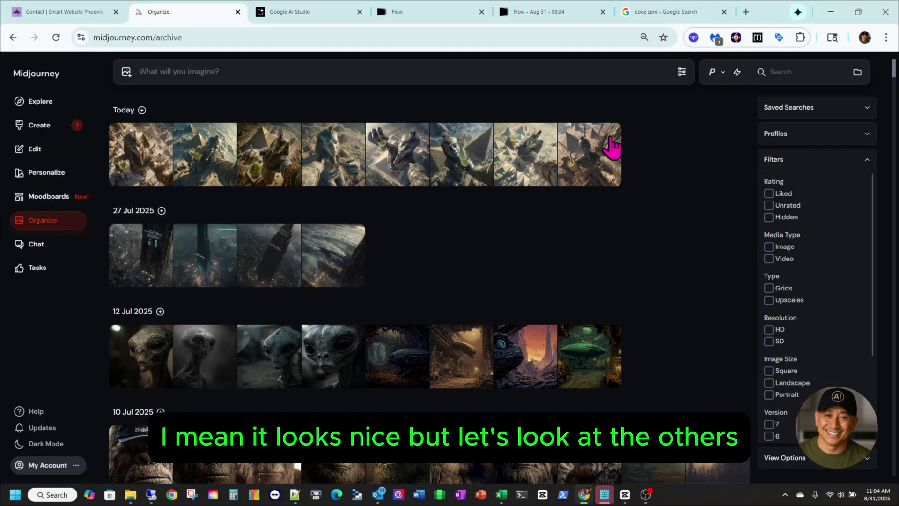
click(223, 174)
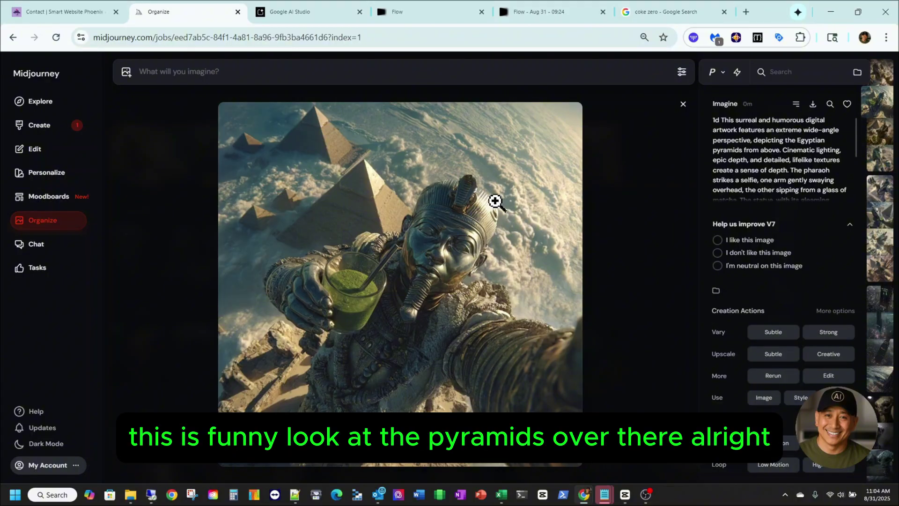
click(683, 104)
click(275, 162)
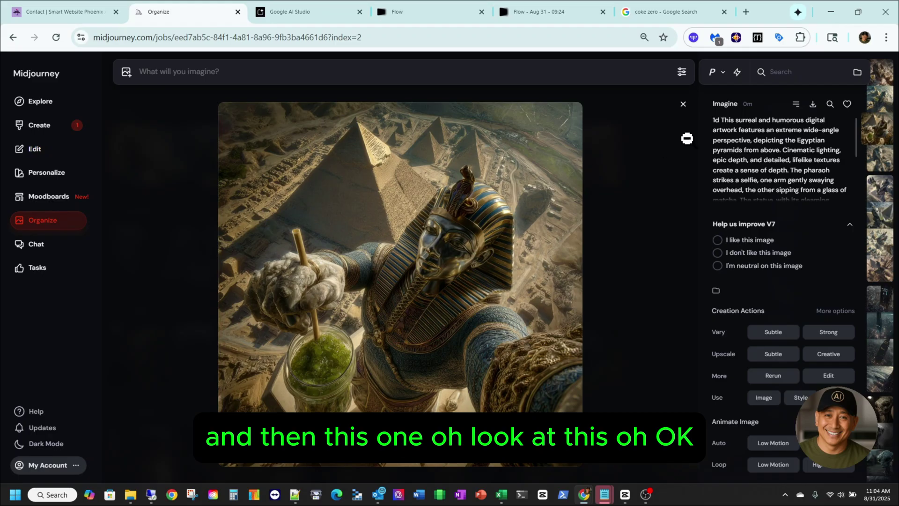
click(684, 104)
click(335, 170)
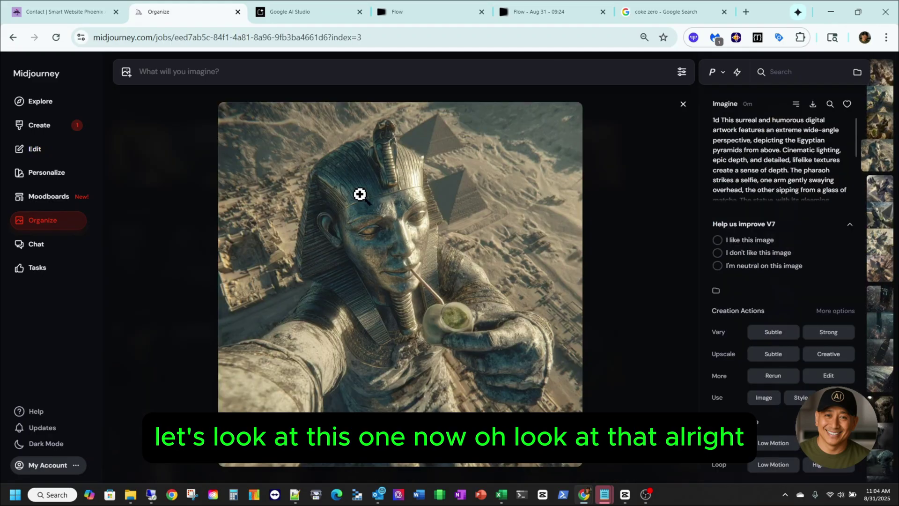
click(683, 104)
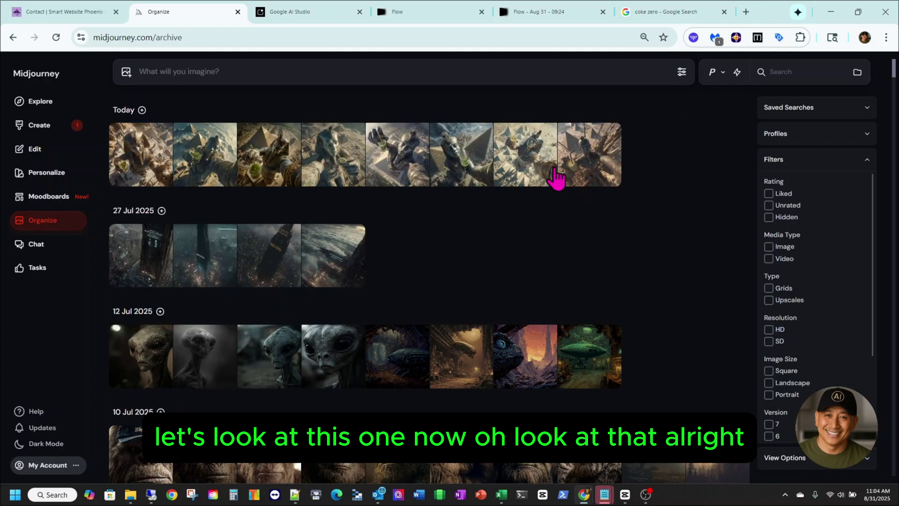
click(151, 166)
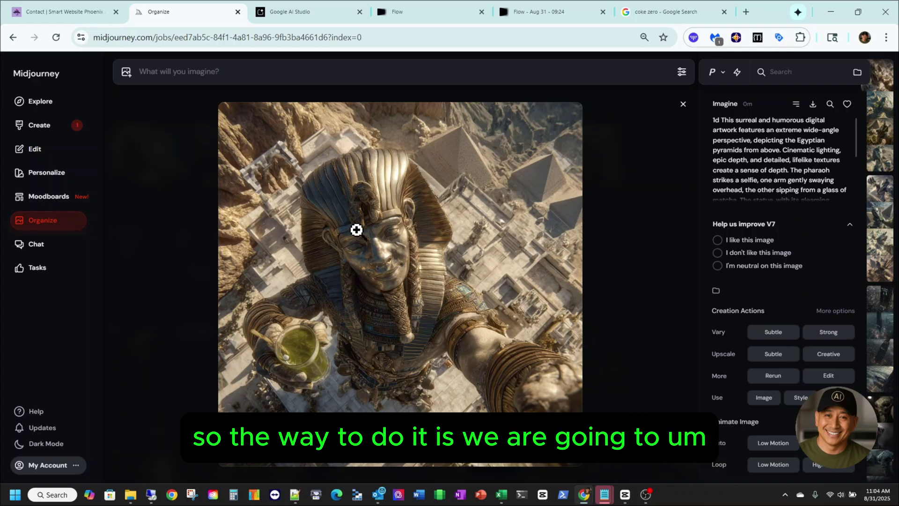
click(683, 104)
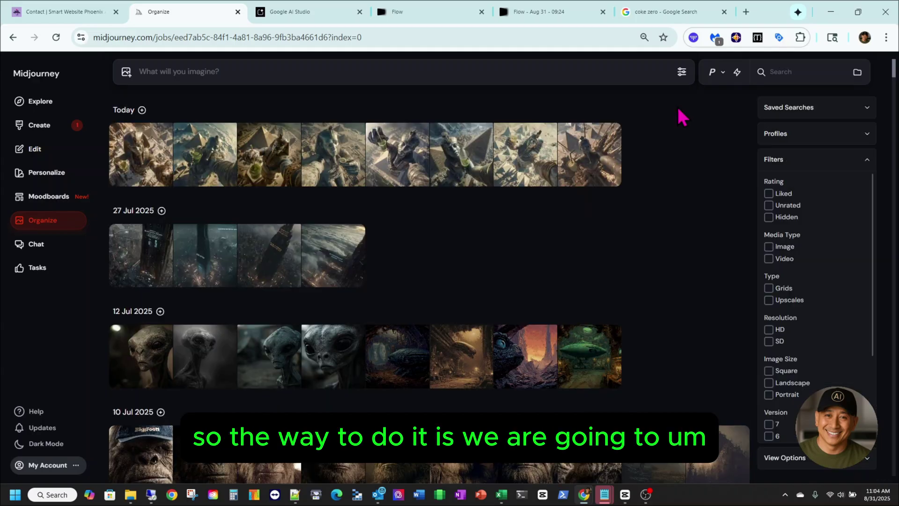
Save the first pharaoh selfie image to the Downloads folder as EGP.png
click(155, 173)
right_click(488, 197)
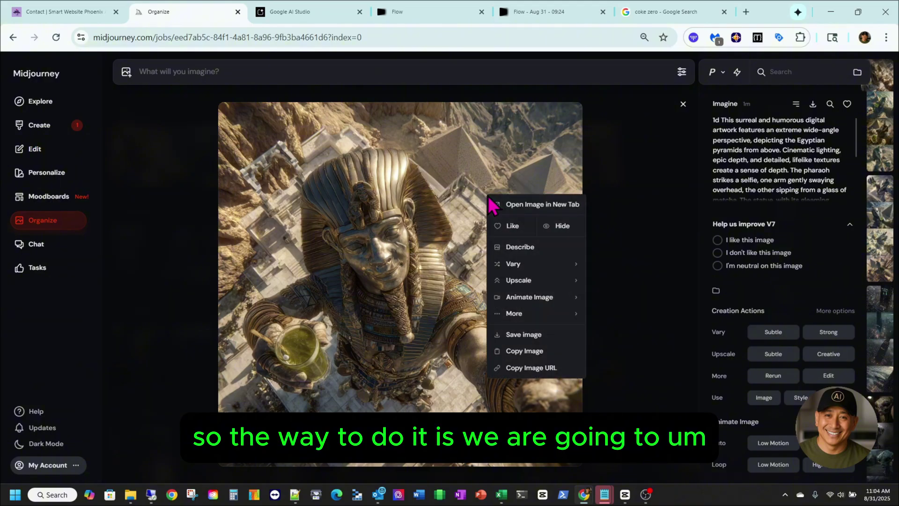
click(453, 203)
right_click(453, 202)
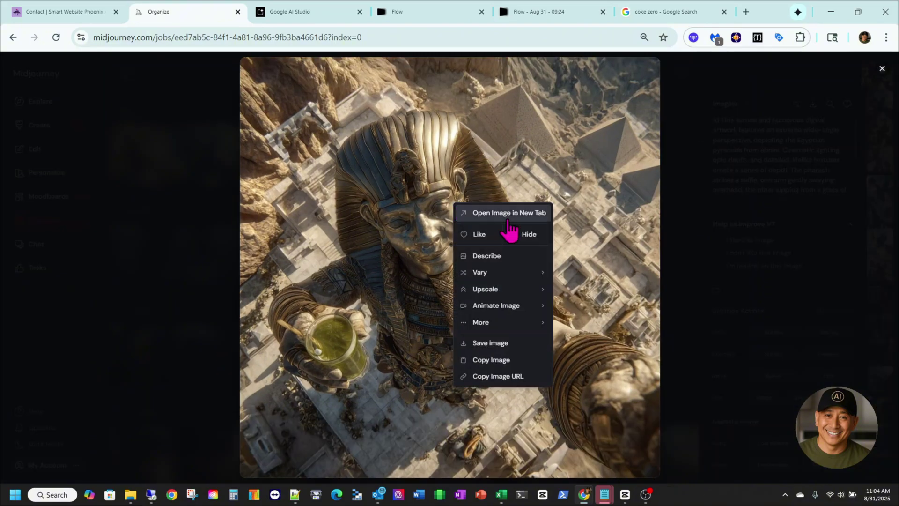
click(498, 342)
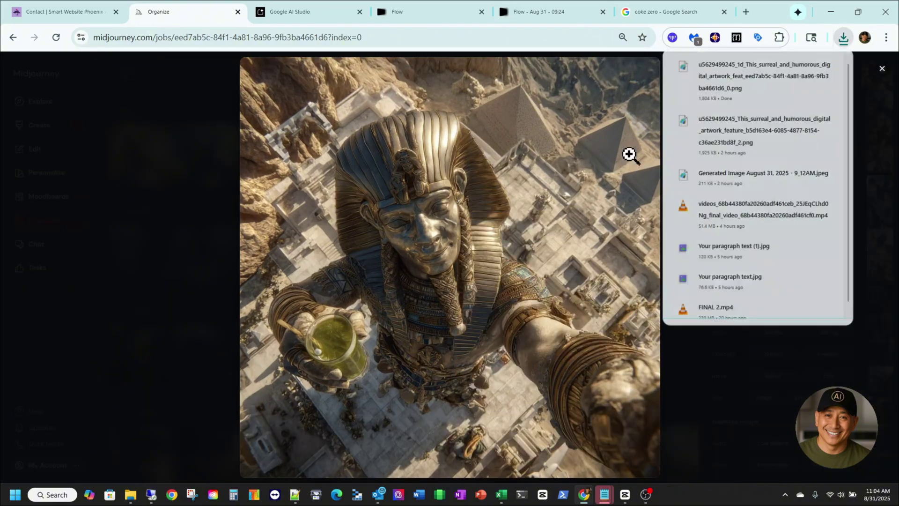
click(240, 183)
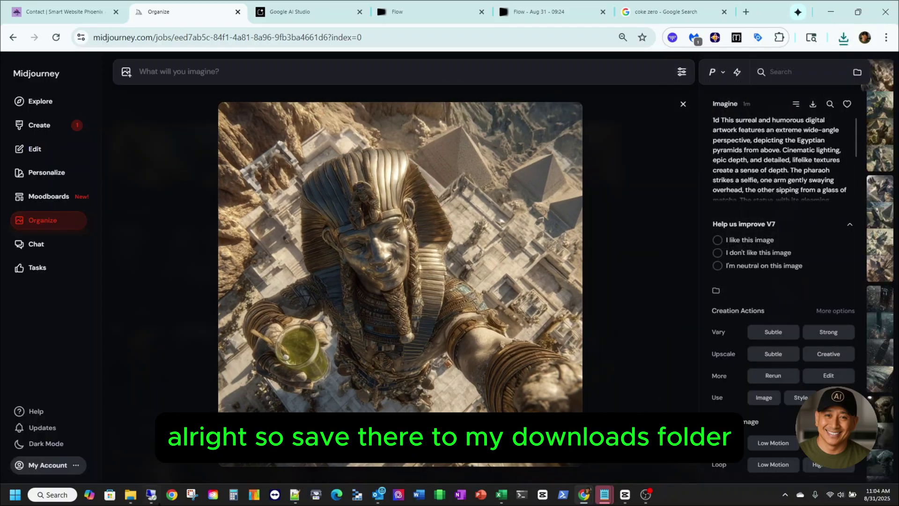
Confirm EGP.png in File Explorer's Downloads, then bring up Google AI Studio
click(131, 495)
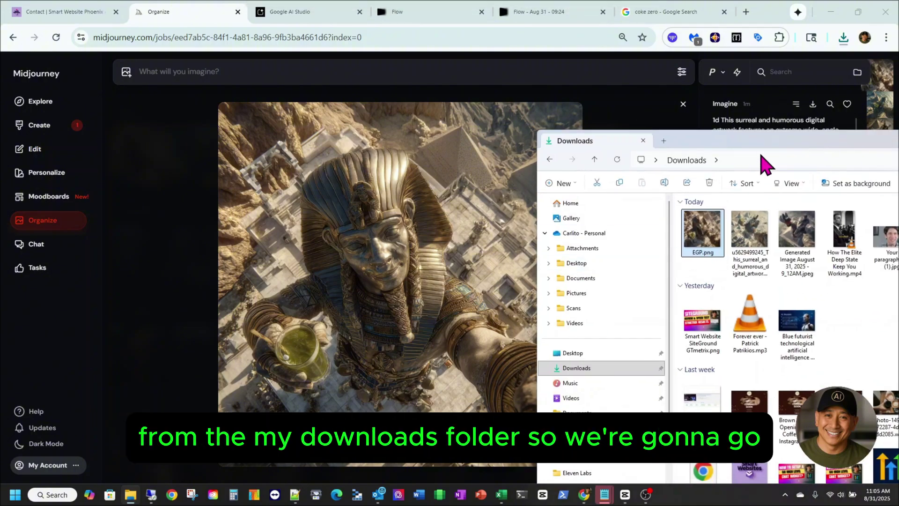
drag(764, 140, 898, 141)
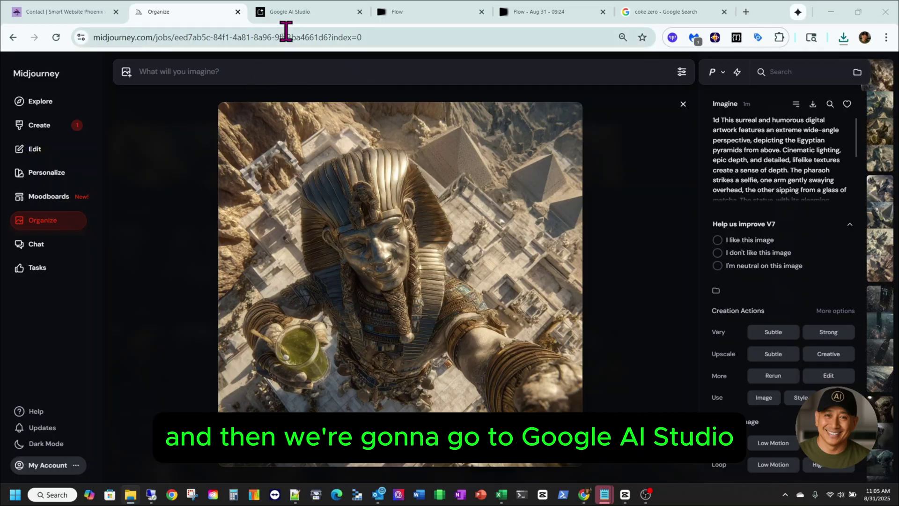
click(295, 19)
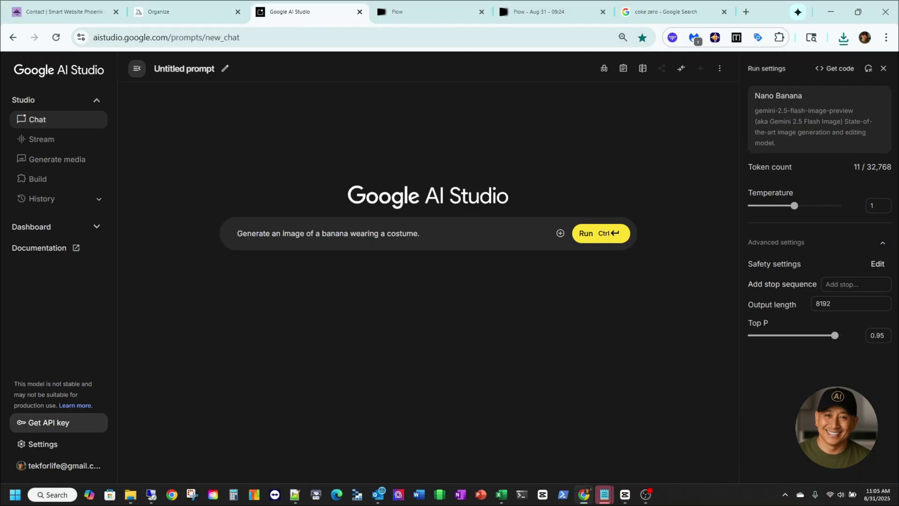
Upload EGP.png from Downloads into the Google AI Studio prompt
key(alt+Tab)
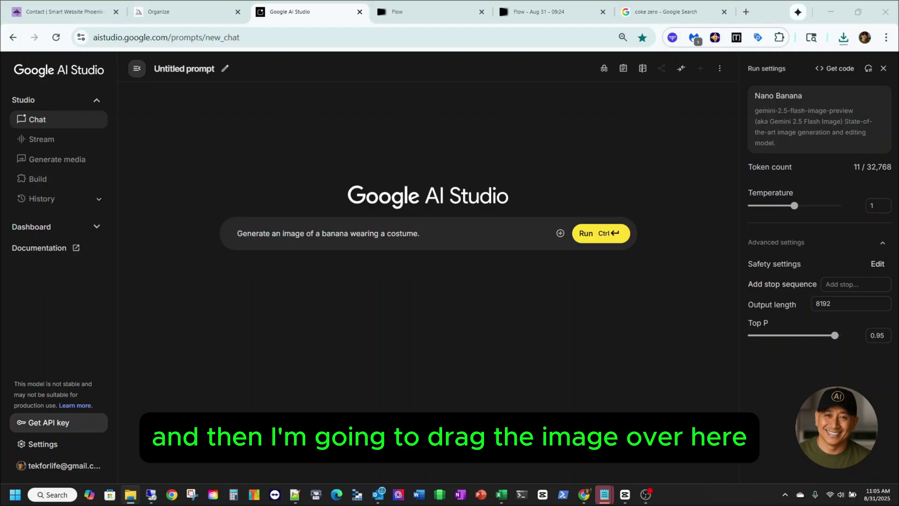
drag(295, 202, 295, 206)
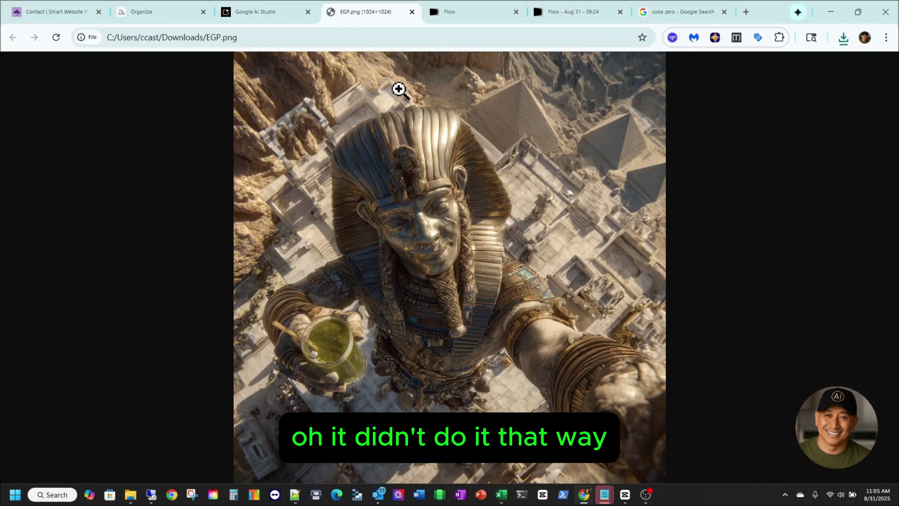
click(412, 12)
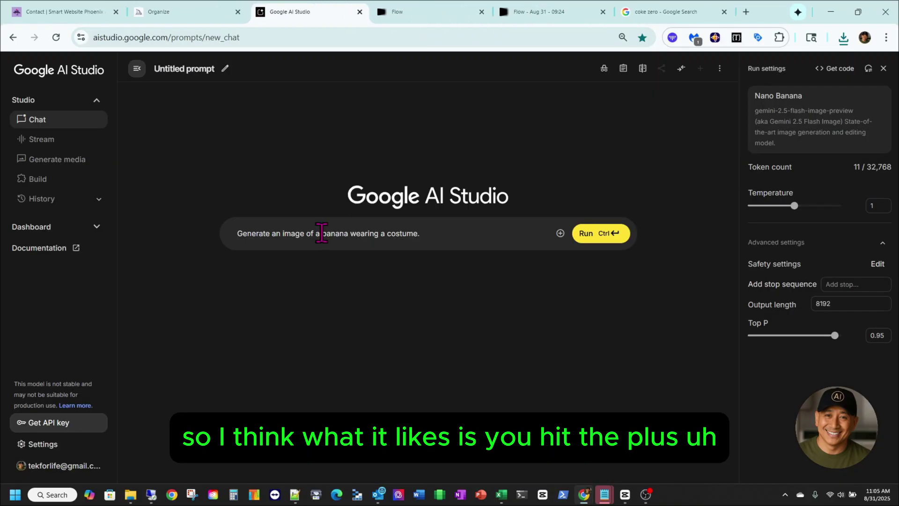
click(560, 232)
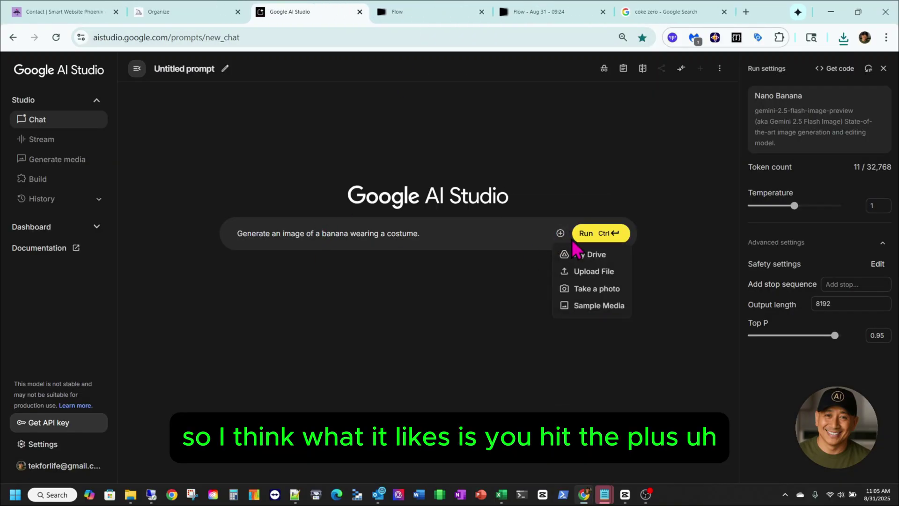
click(589, 273)
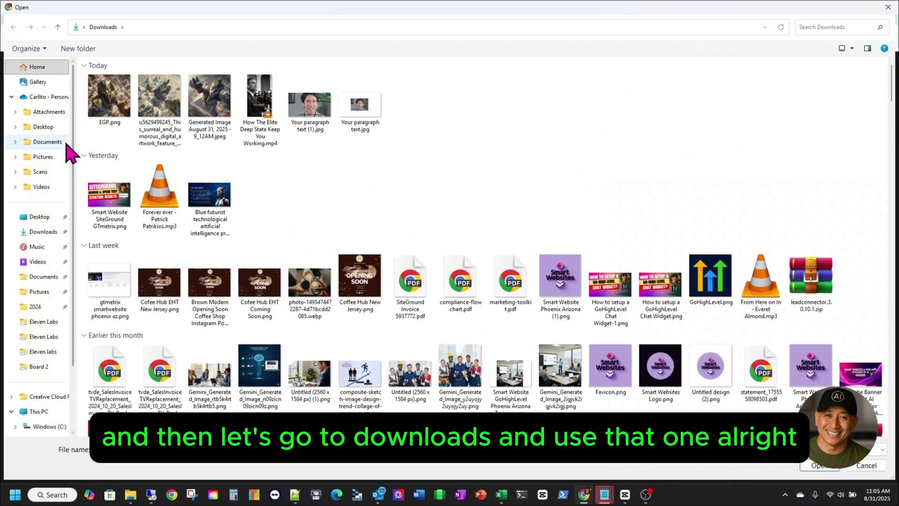
double_click(112, 101)
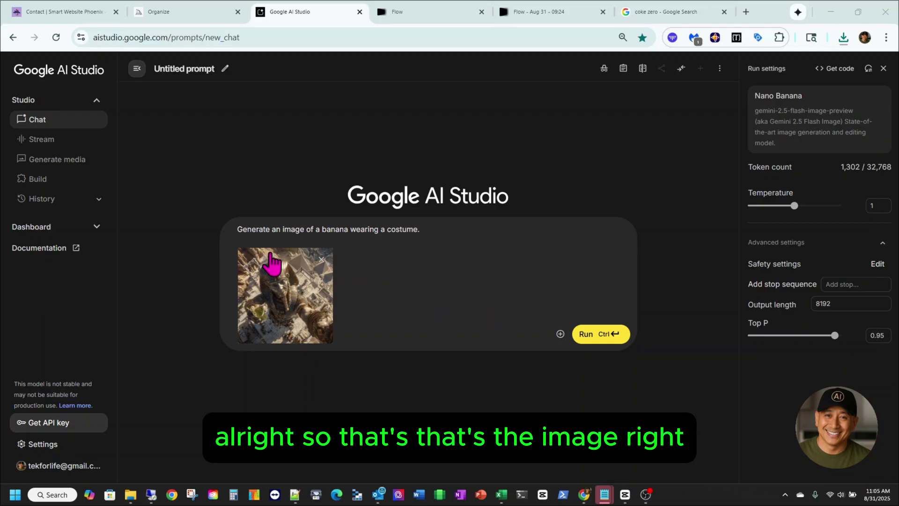
Replace the banana sample prompt with 'Let start with this first image' and run it
click(272, 229)
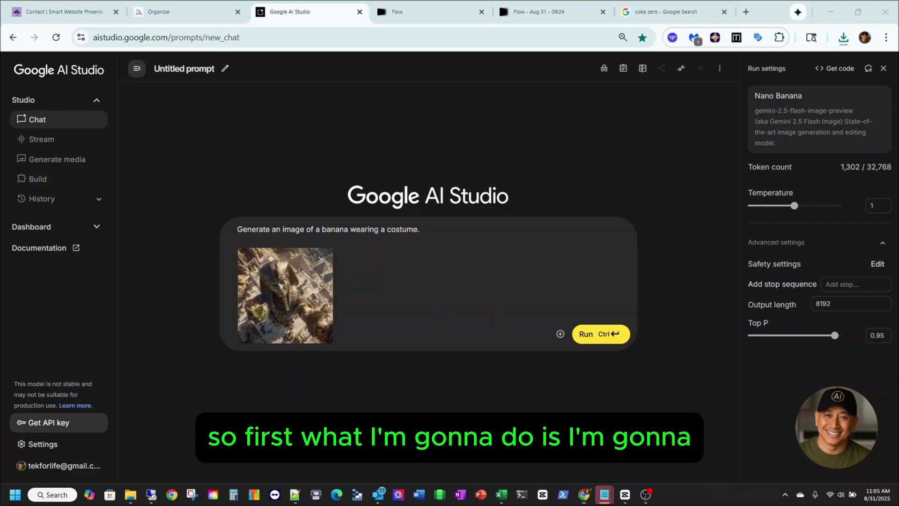
click(298, 228)
drag(421, 227, 196, 223)
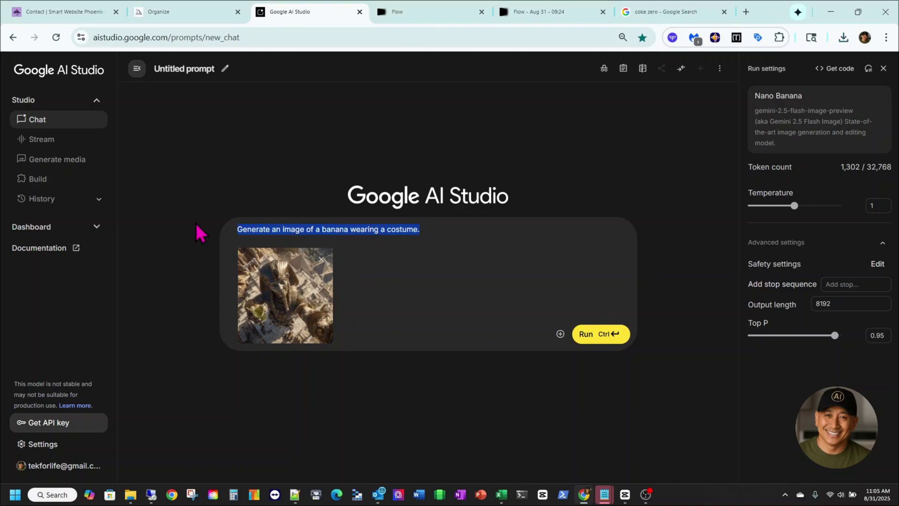
text(Let start with this first image)
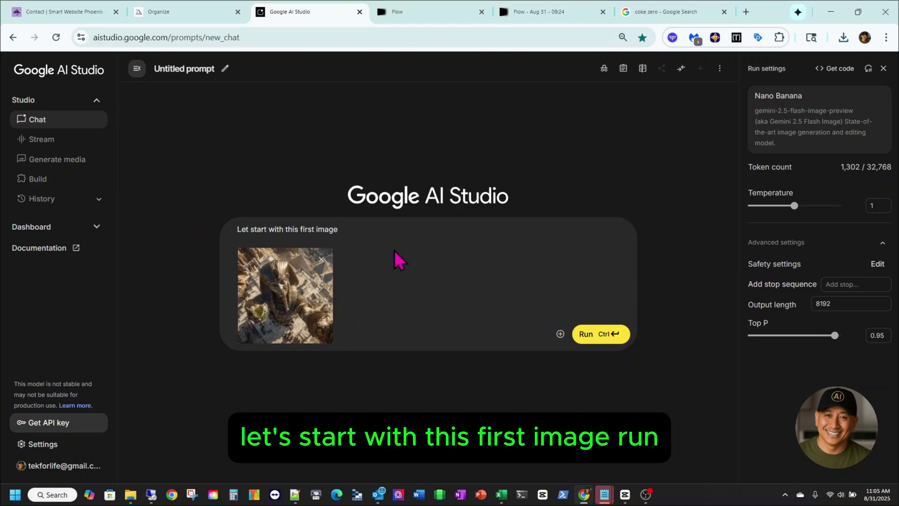
click(591, 334)
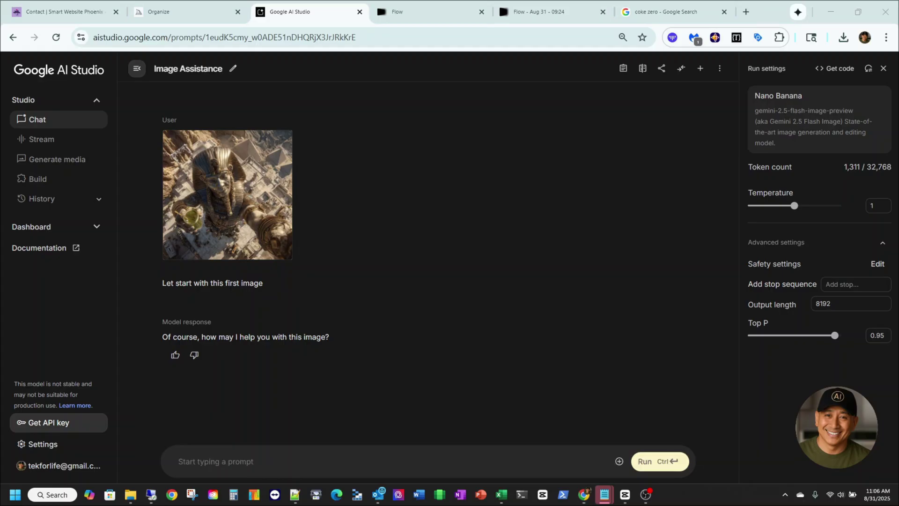
Paste a request to turn the glass with a straw into a Coke Zero can and run it
click(200, 461)
text(Change the glass with a straw to a coke zero can)
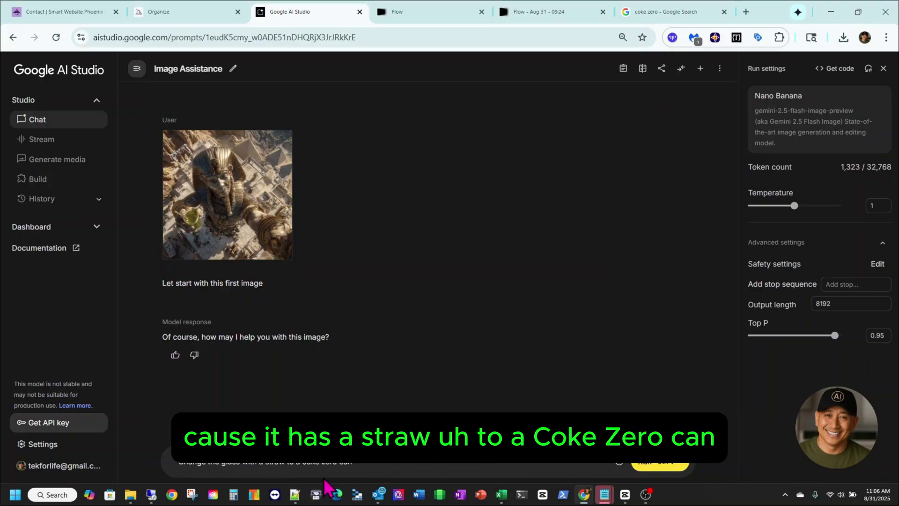
click(255, 195)
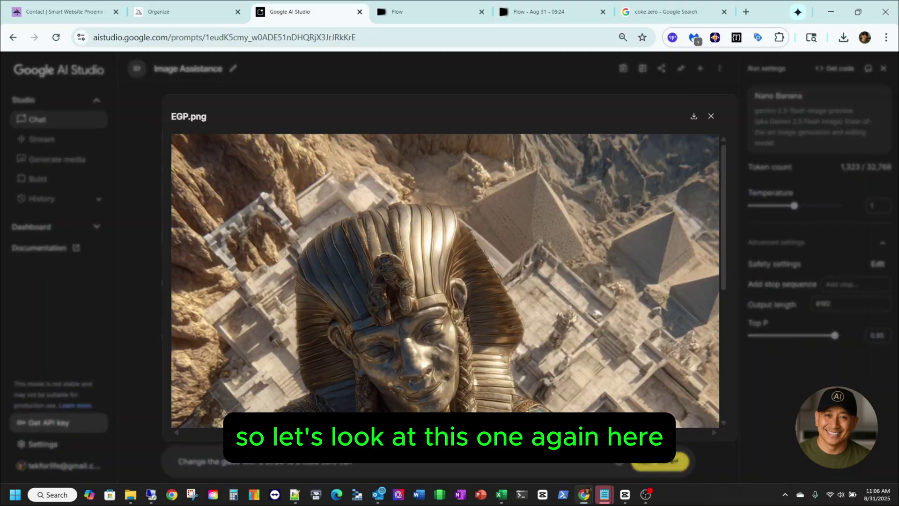
scroll(364, 368, down, 3)
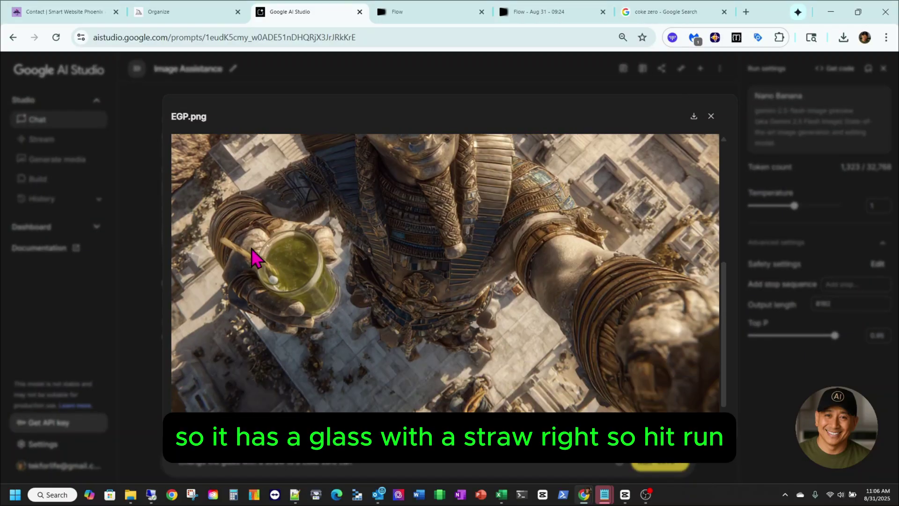
click(711, 117)
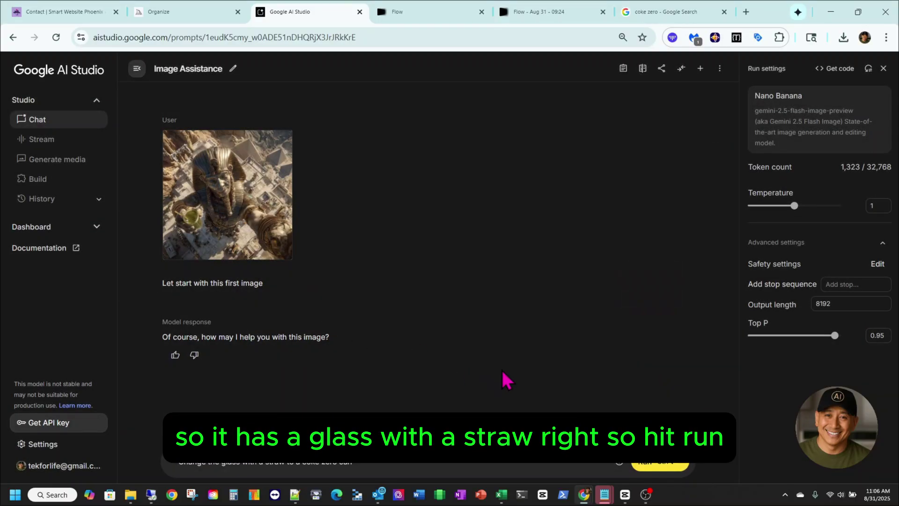
click(646, 464)
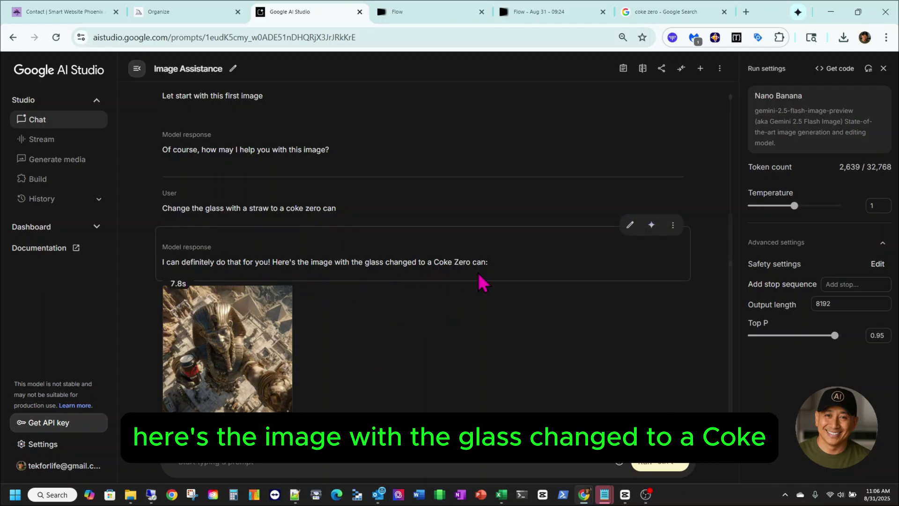
Inspect the generated Coke Zero pharaoh image at full size
click(254, 362)
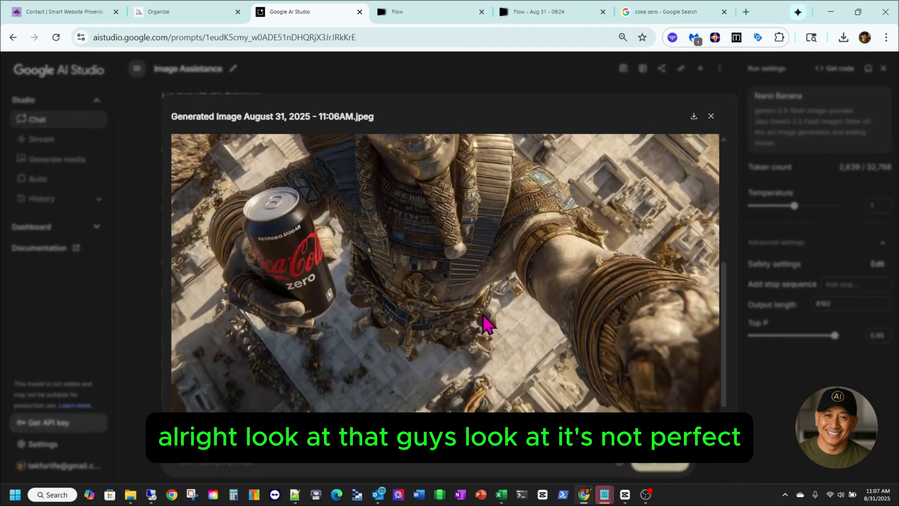
scroll(486, 322, up, 1)
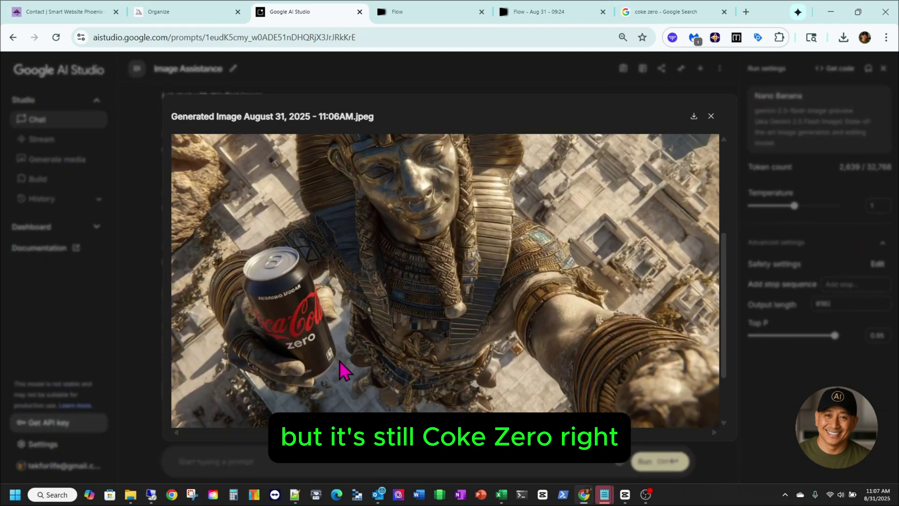
click(711, 116)
click(175, 375)
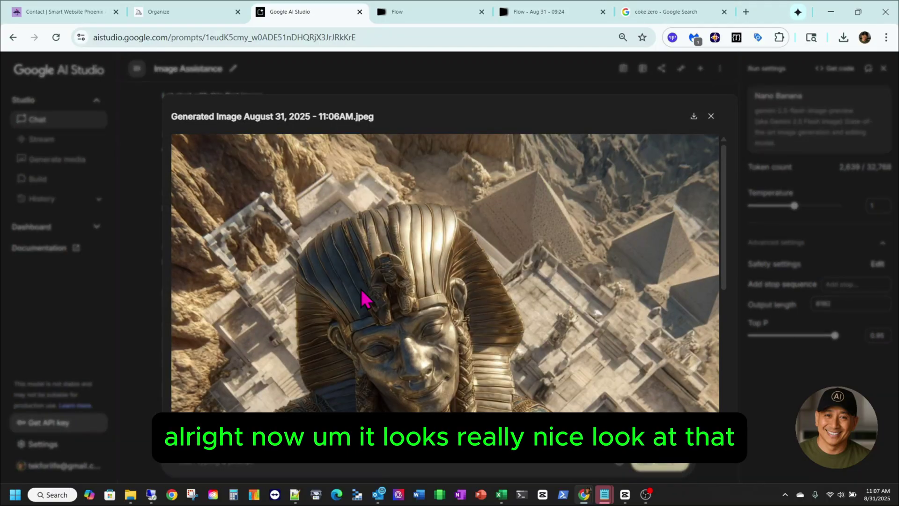
key(ctrl+minus)
key(ctrl+minus)
key(ctrl+minus)
key(ctrl+minus)
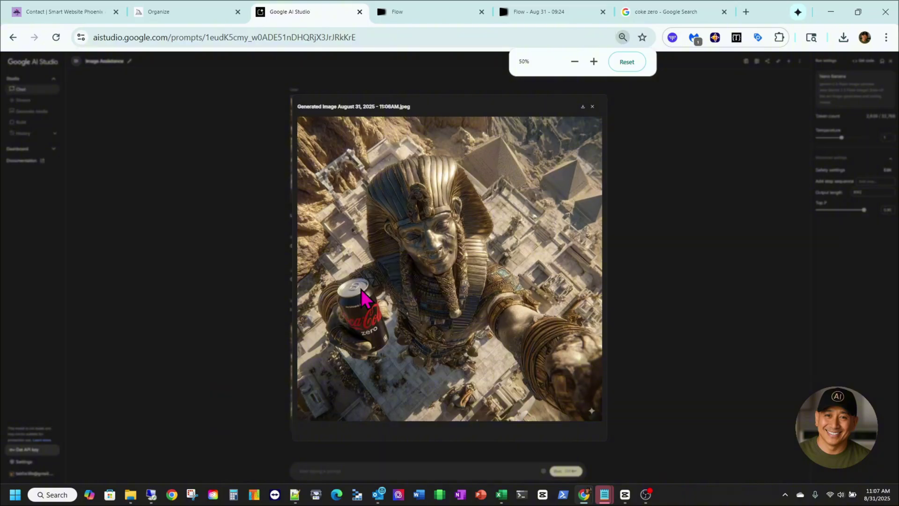
key(ctrl+0)
click(647, 125)
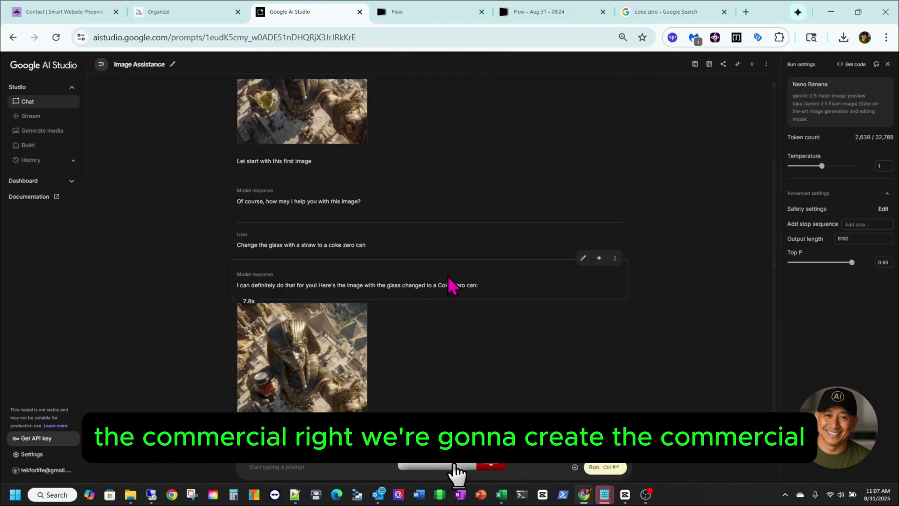
Download the edited Coke Zero pharaoh image and return to the Flow project Aug 31 - 09:24
click(342, 368)
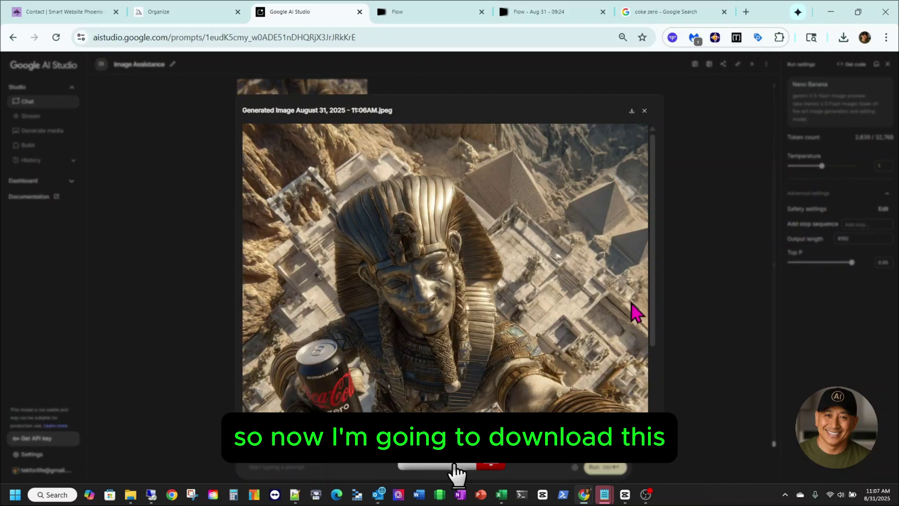
click(631, 112)
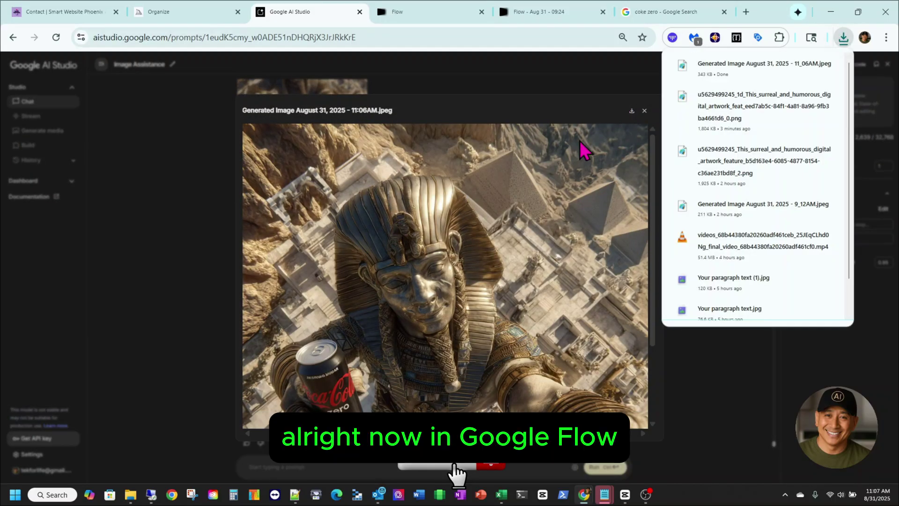
click(567, 95)
click(546, 19)
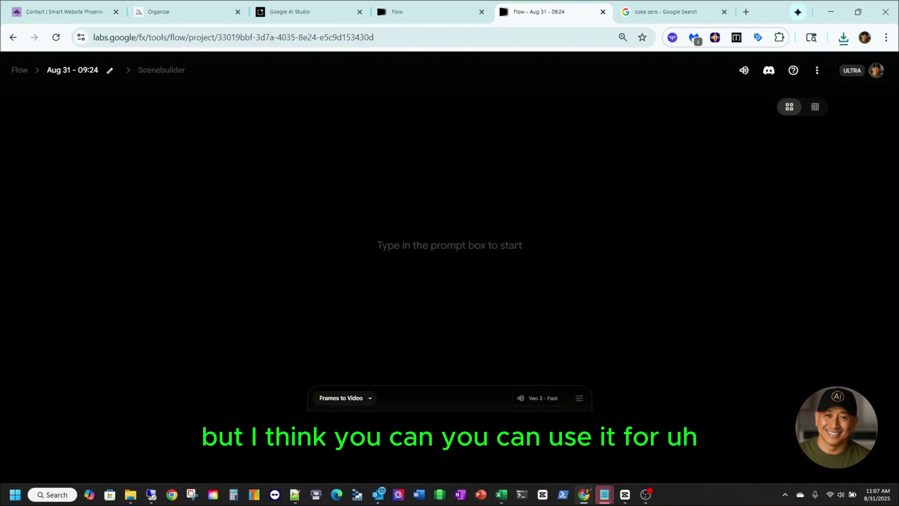
Search Google for 'google flow' in a new tab
click(746, 12)
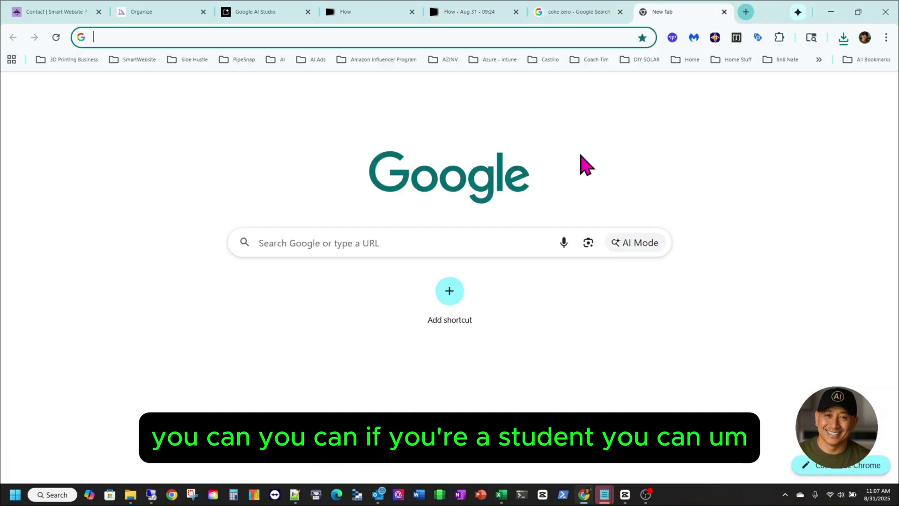
click(404, 243)
text(google flow)
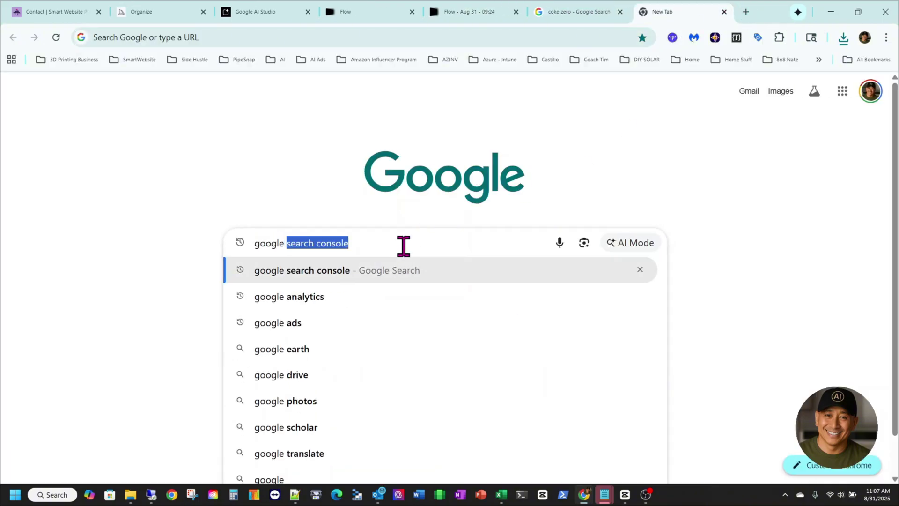
key(Return)
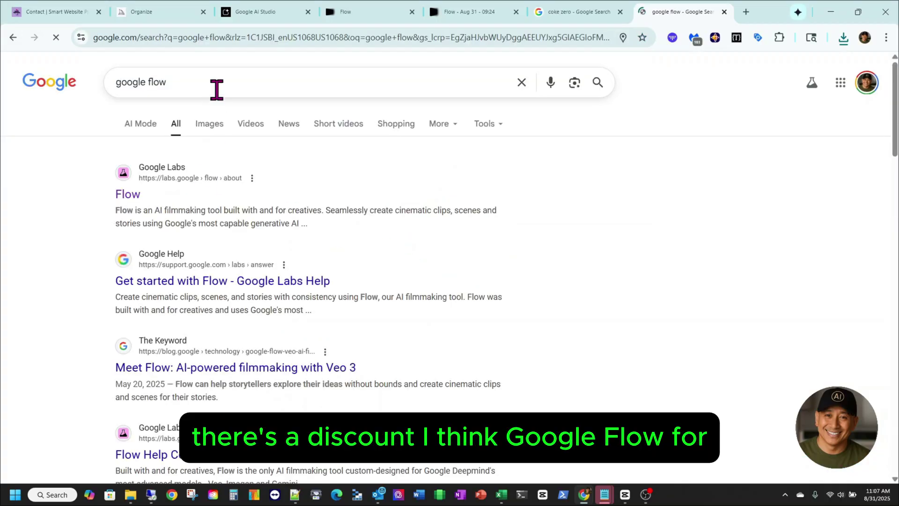
Refine the search to 'google flow for students', view the Gemini for Students offer, then return to Flow
click(216, 88)
text(for styl)
key(BackSpace)
key(BackSpace)
text(ud)
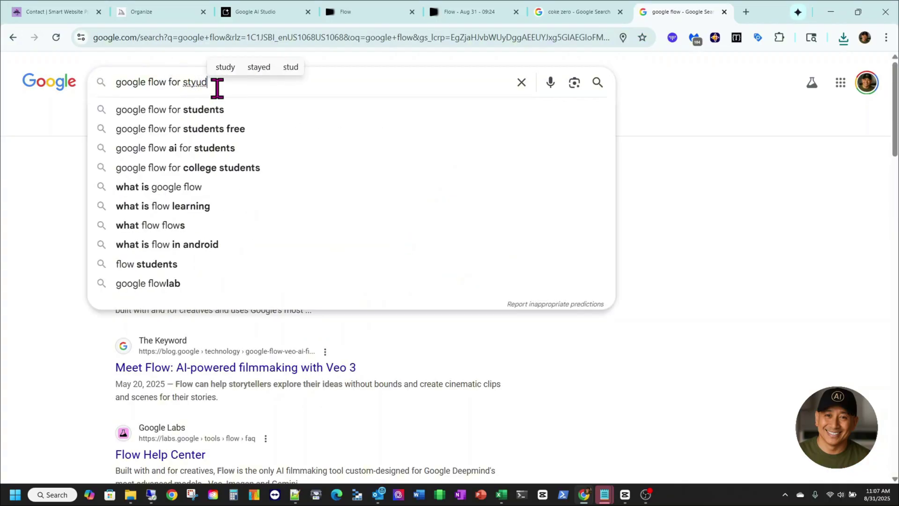
key(BackSpace)
key(BackSpace)
text(ui)
key(BackSpace)
text(dents)
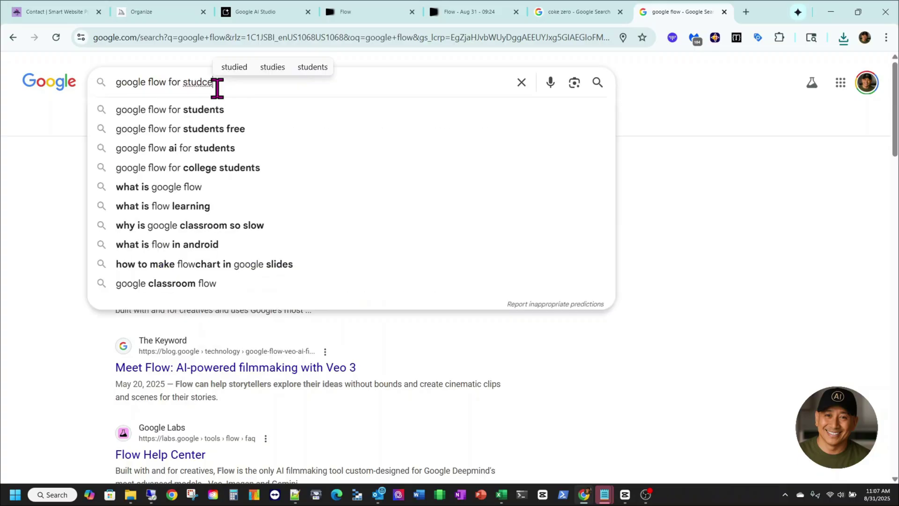
key(Return)
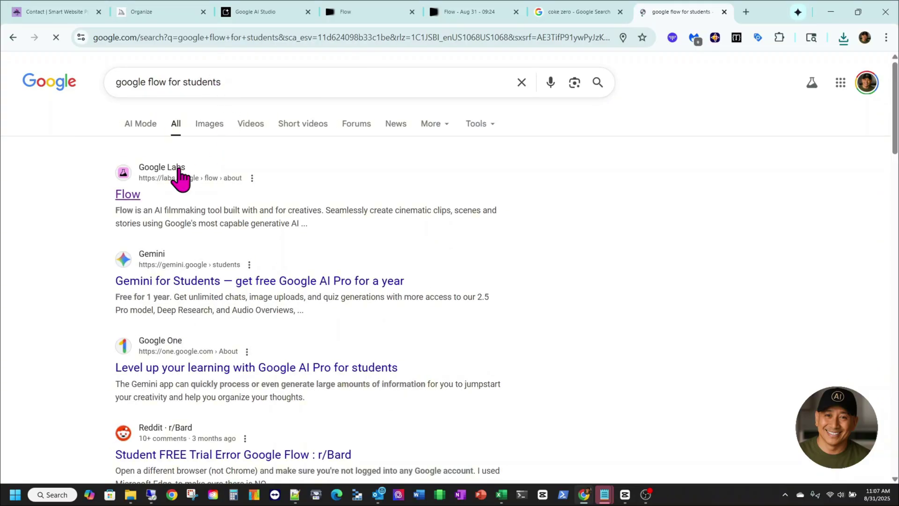
click(205, 281)
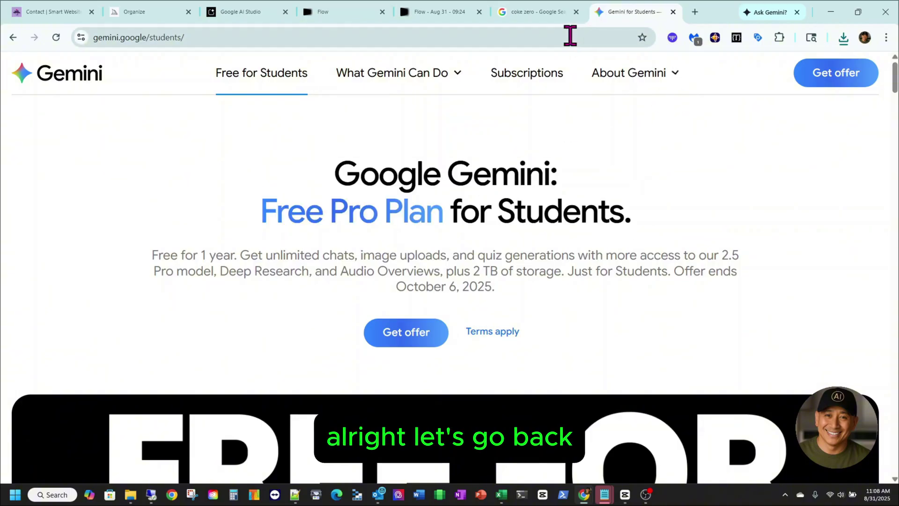
click(430, 20)
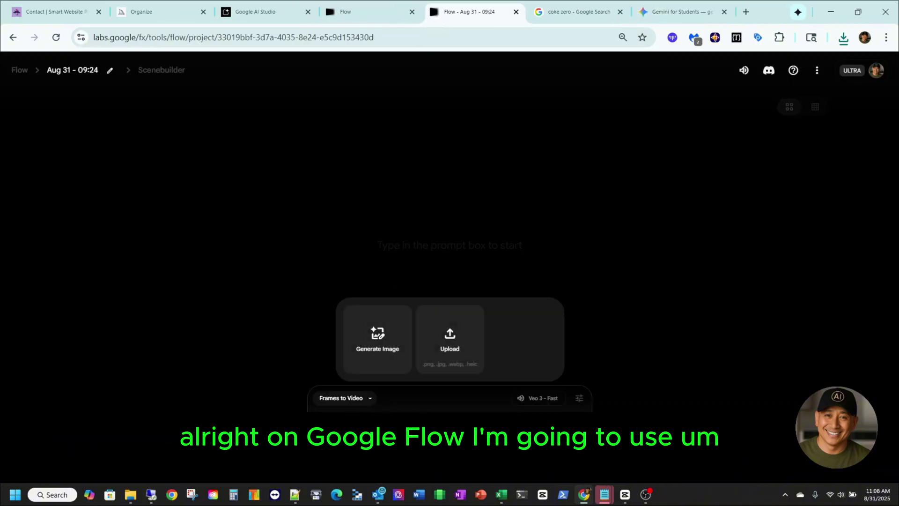
Switch the Flow generation mode from the dropdown to Frames to Video
click(368, 399)
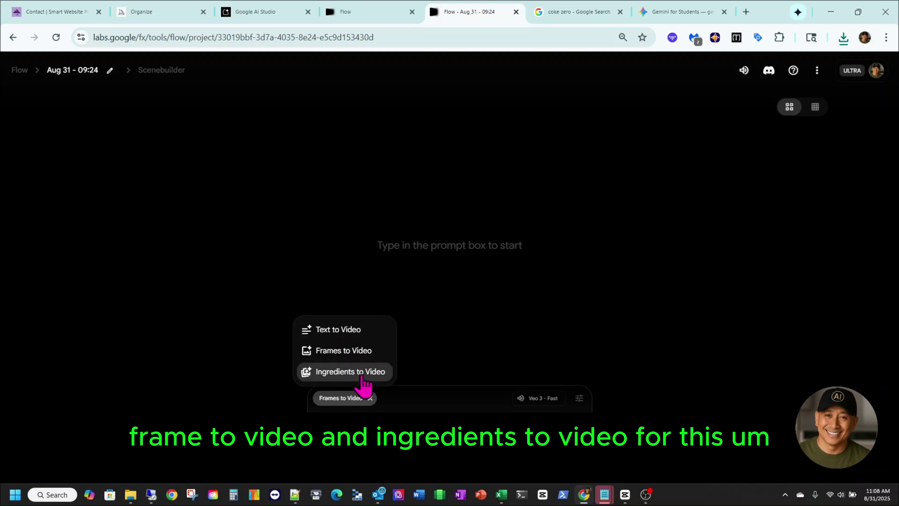
click(357, 357)
Upload the downloaded pharaoh image as the starting frame and adjust its crop handles
click(331, 463)
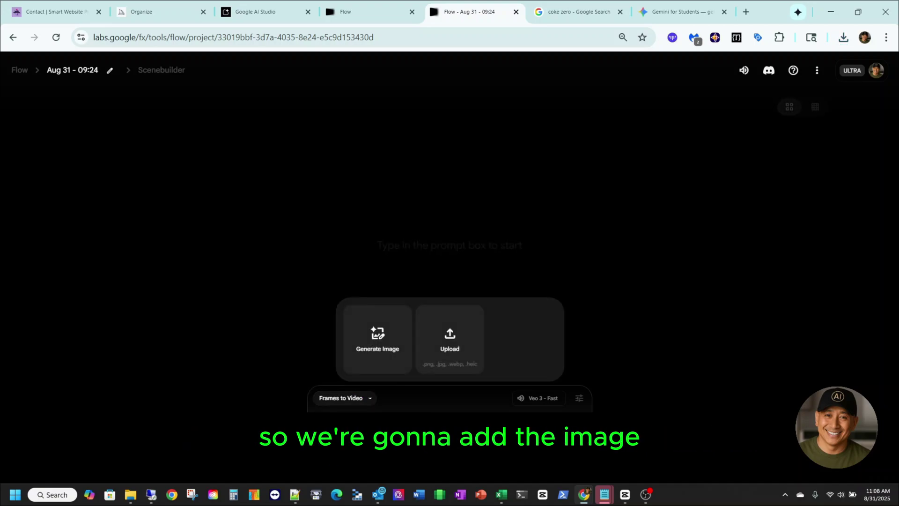
click(459, 353)
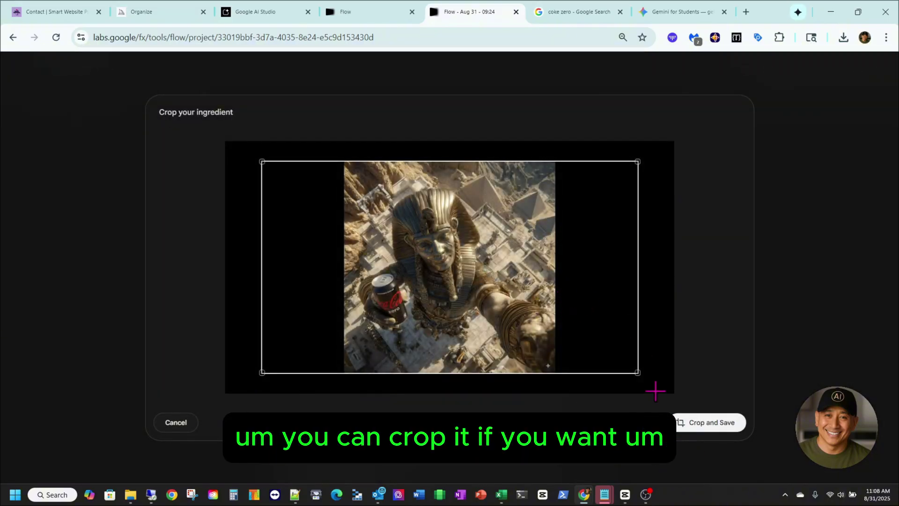
drag(636, 372, 634, 408)
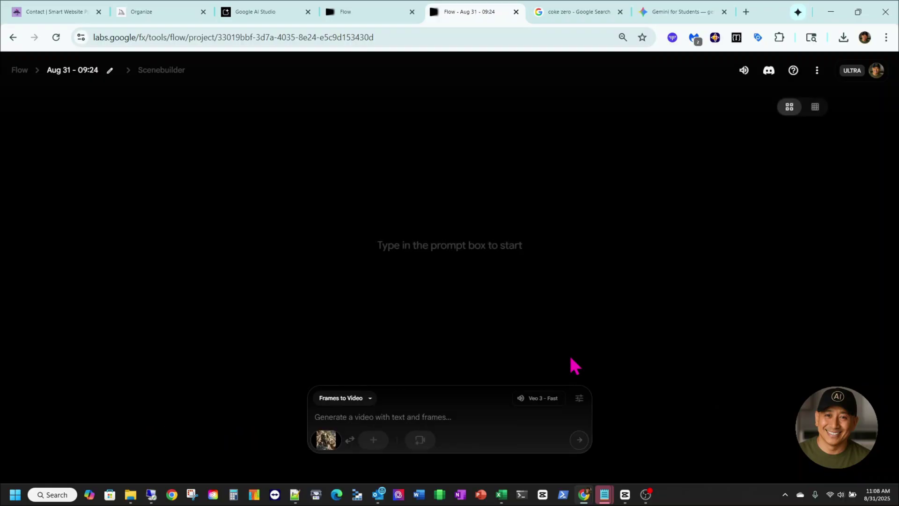
Replace the first frame with the saved Coke Zero pharaoh image from the picker
mouse_move(326, 464)
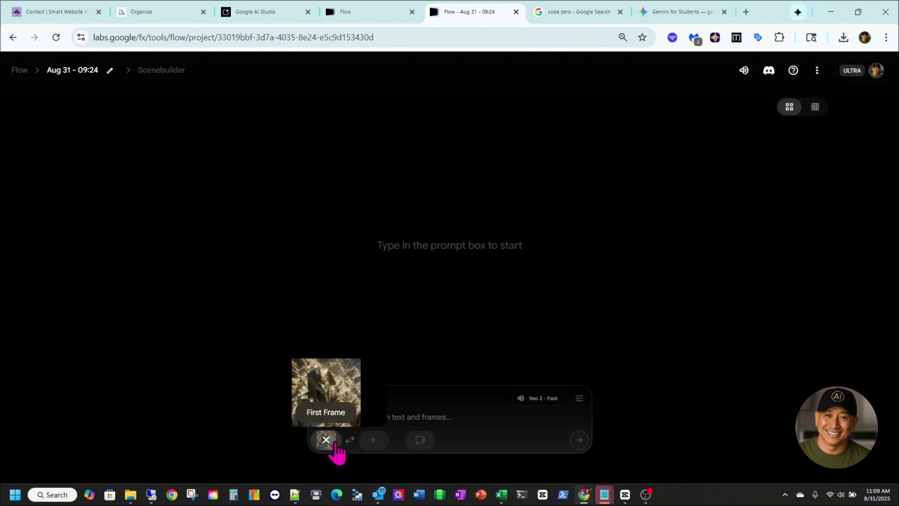
click(334, 442)
click(334, 442)
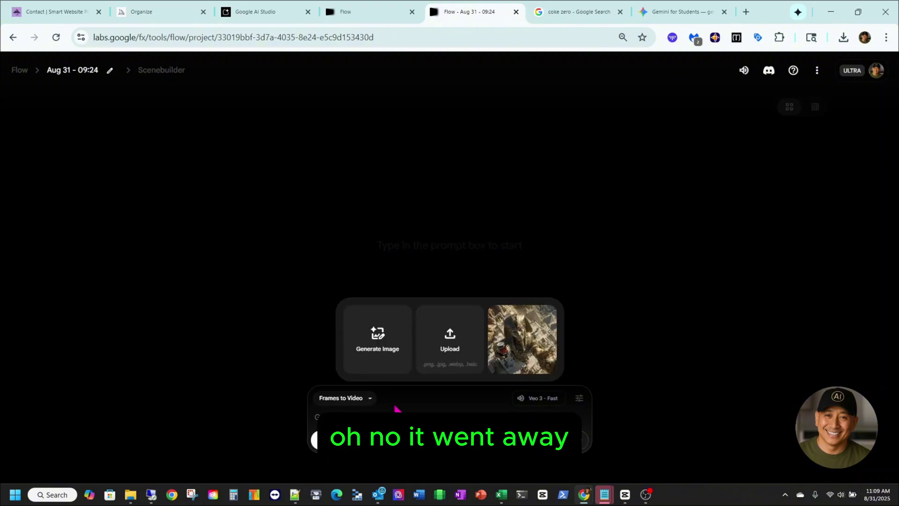
click(524, 348)
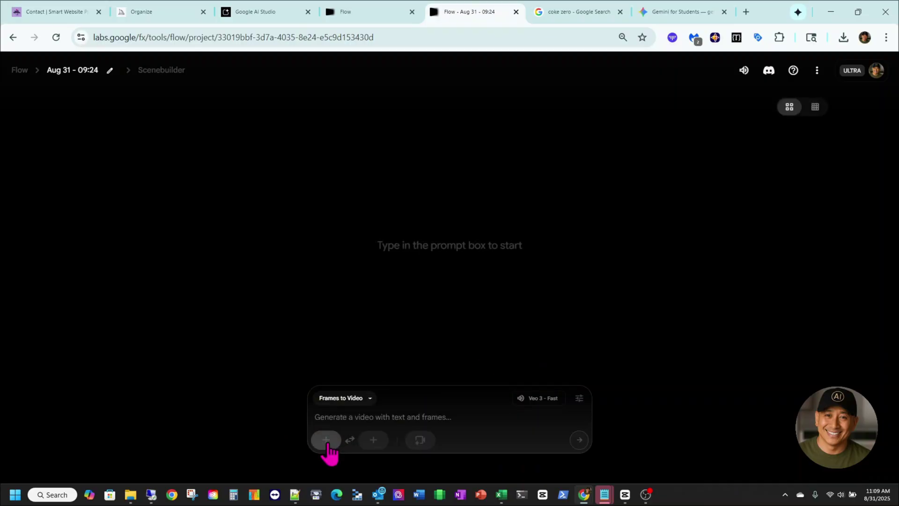
click(334, 443)
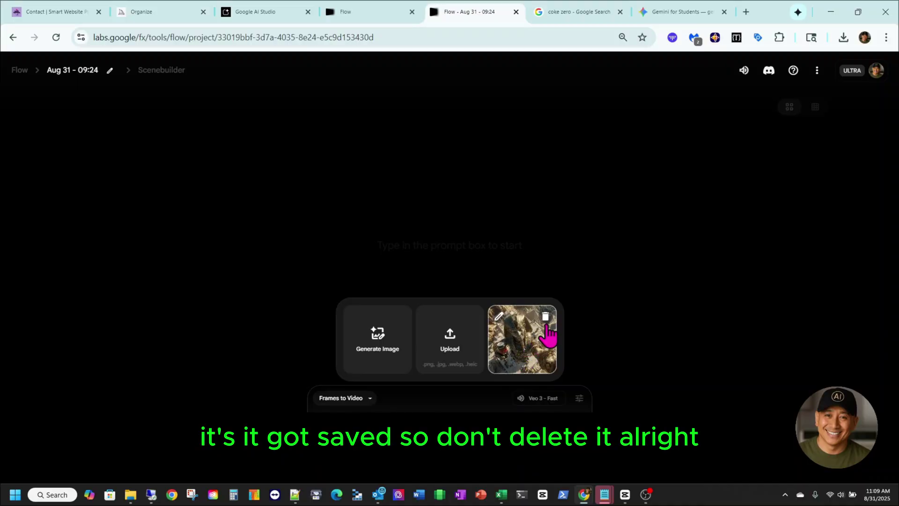
click(366, 405)
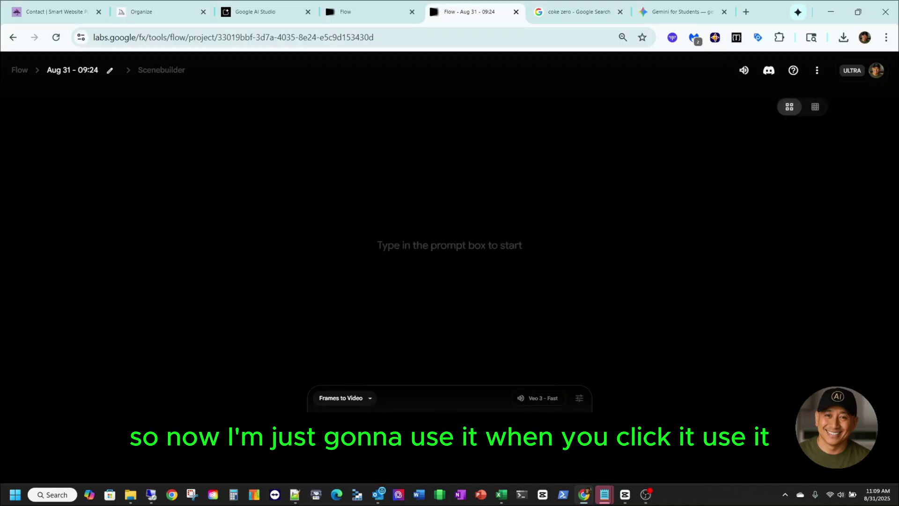
click(524, 363)
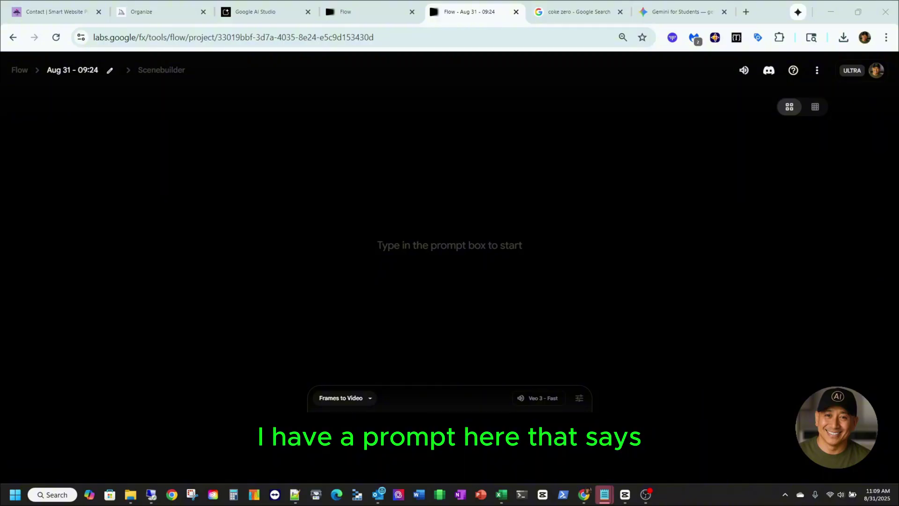
Paste the video prompt, fix the quote to "Let's have a Coke Zero", and submit for two videos
click(402, 409)
text(Let the Egyptian Pharaoh Statue open the coke zero can and let him say "Let have a Coke Zero" and drinks from the Coke Zero can right after.)
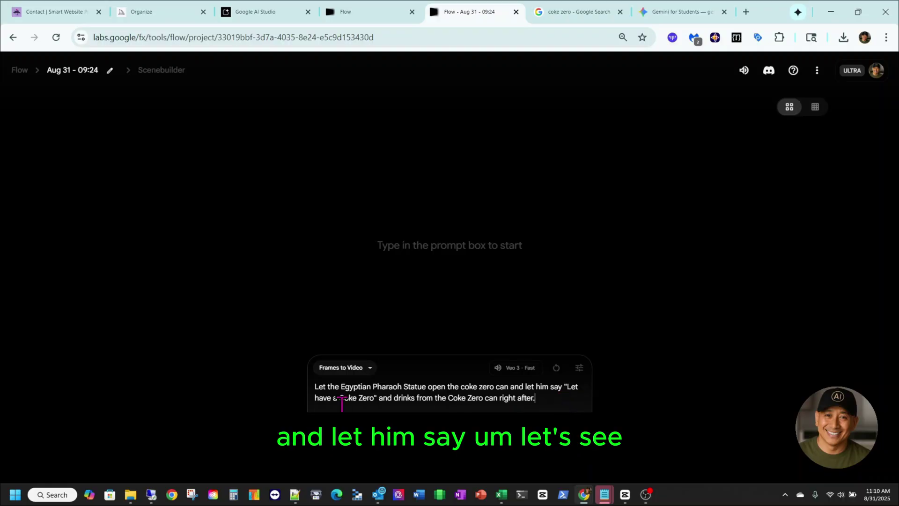
click(581, 387)
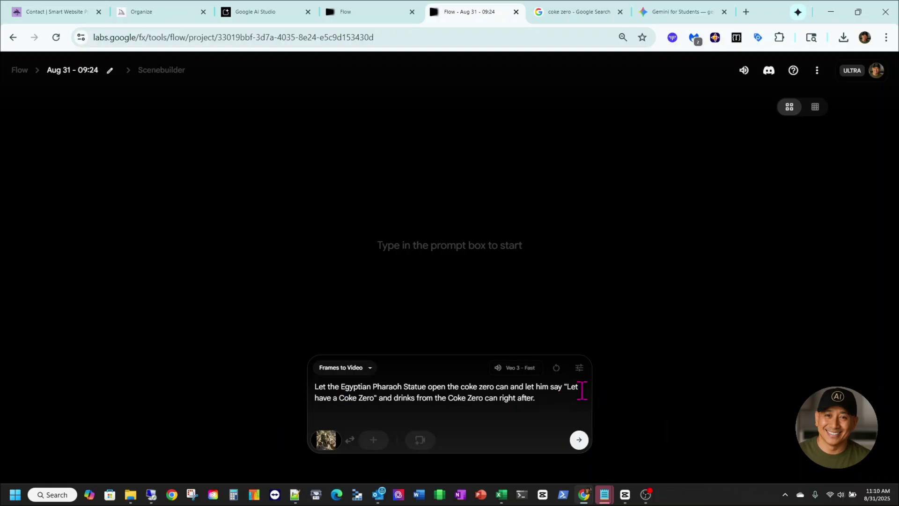
text('s)
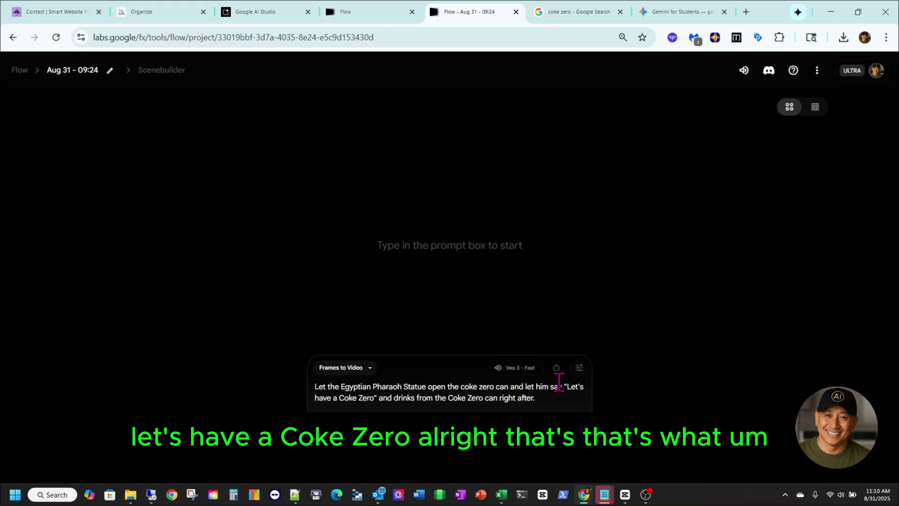
click(570, 388)
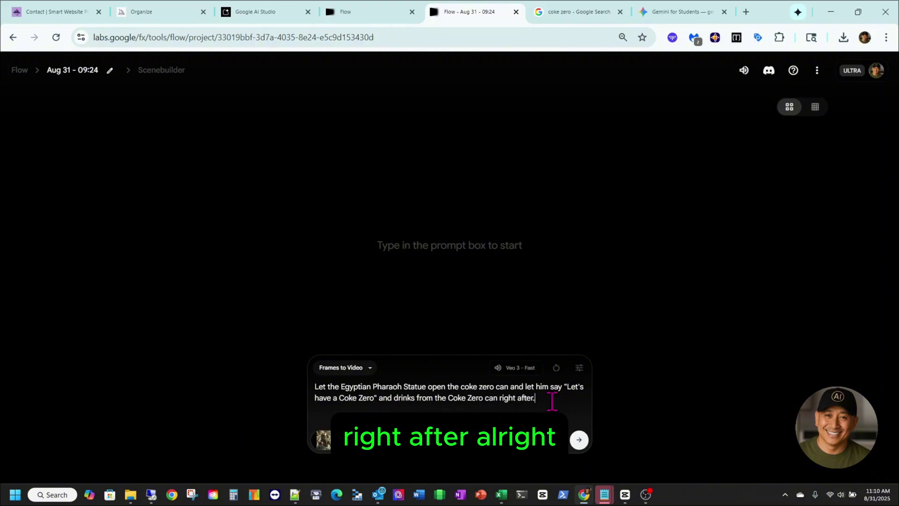
click(584, 437)
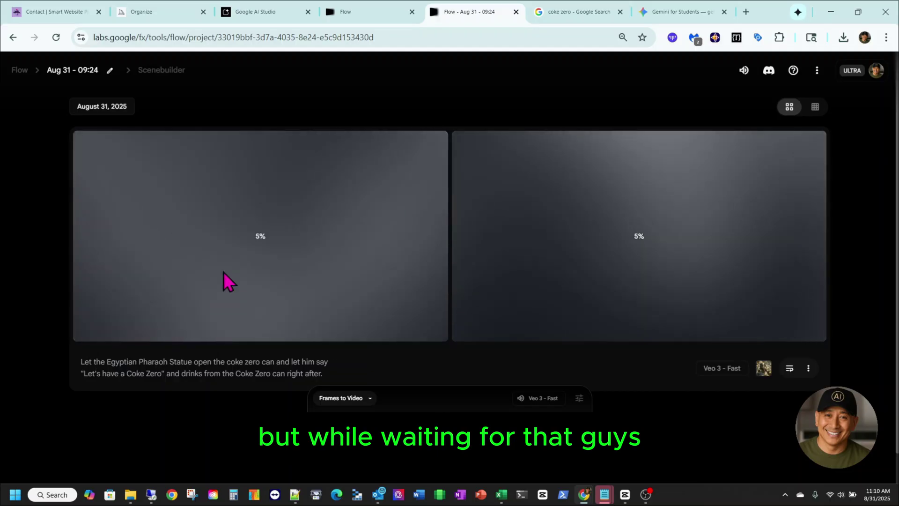
click(54, 18)
scroll(279, 179, up, 1)
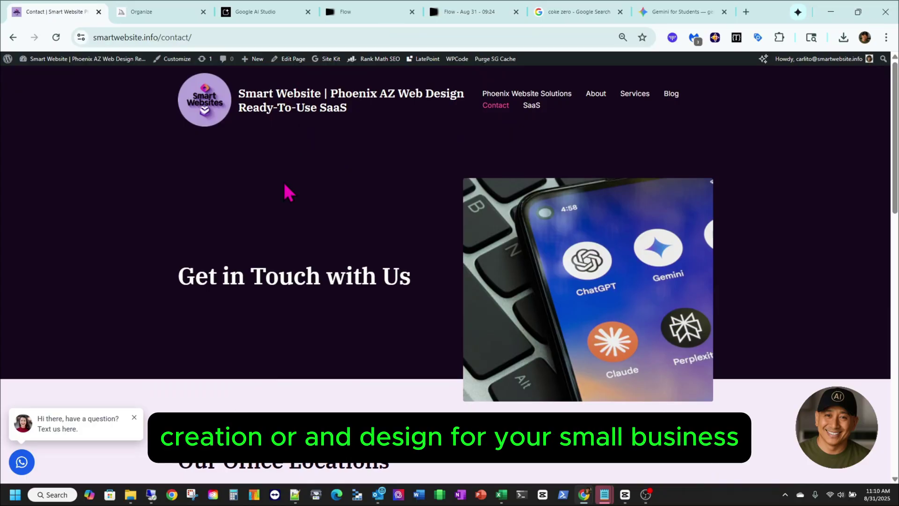
scroll(285, 185, down, 6)
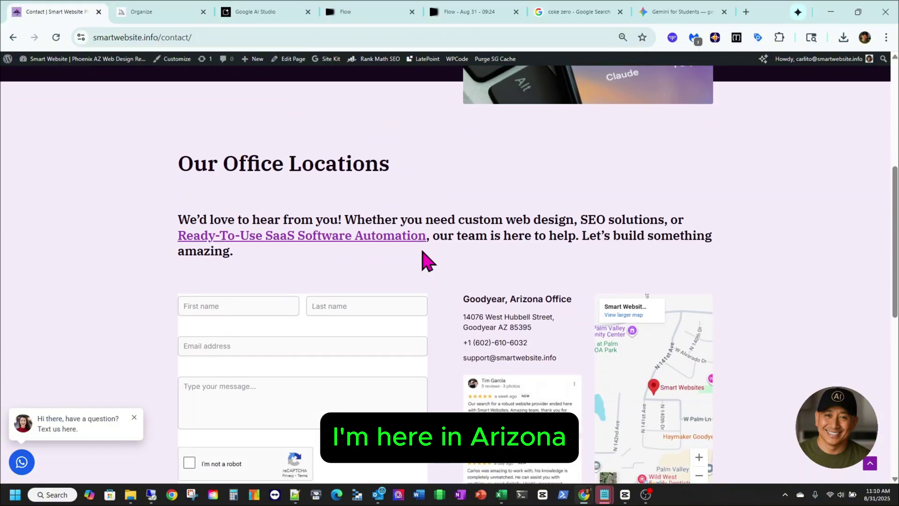
scroll(486, 289, up, 6)
scroll(486, 285, up, 1)
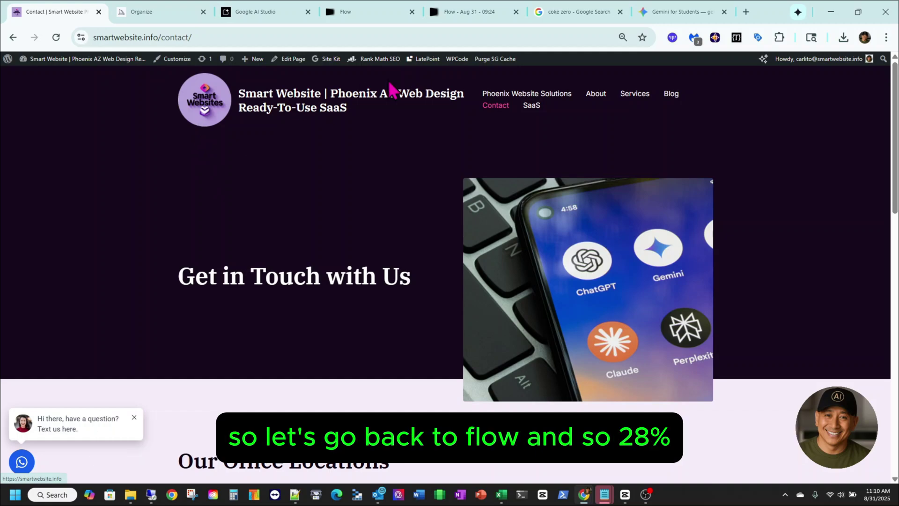
click(457, 18)
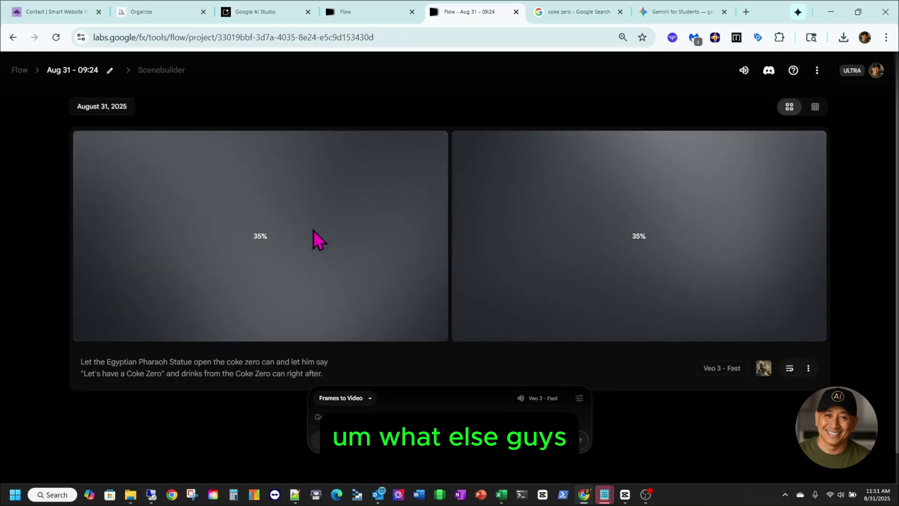
Search Google for 'Google AI Studio price' in a new tab
click(261, 14)
scroll(237, 164, up, 2)
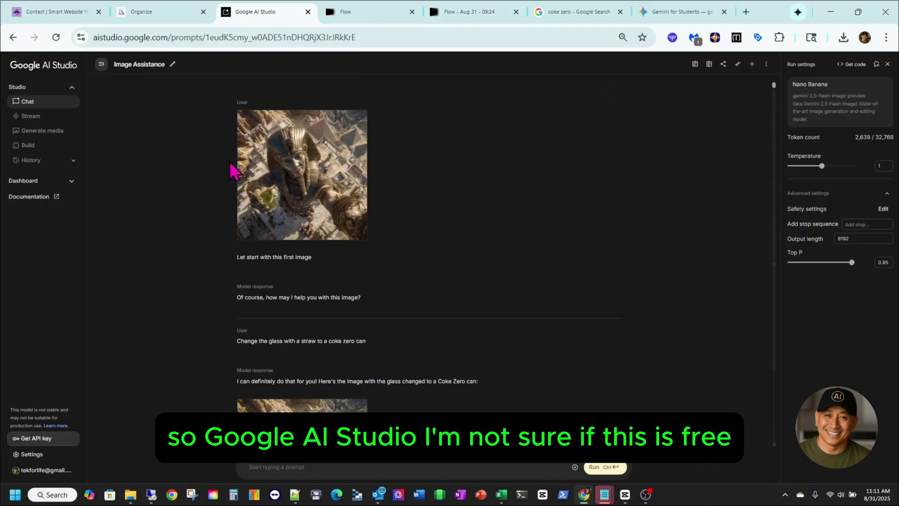
click(746, 12)
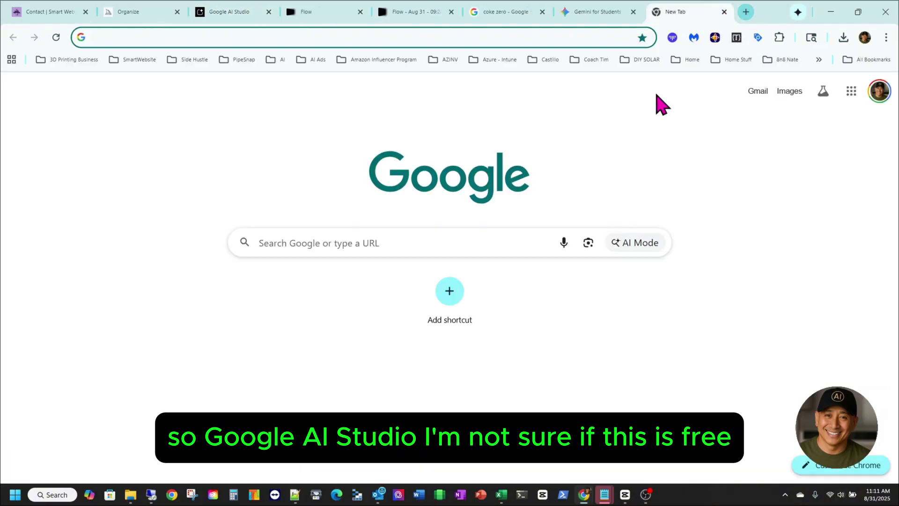
click(424, 249)
text(Google )
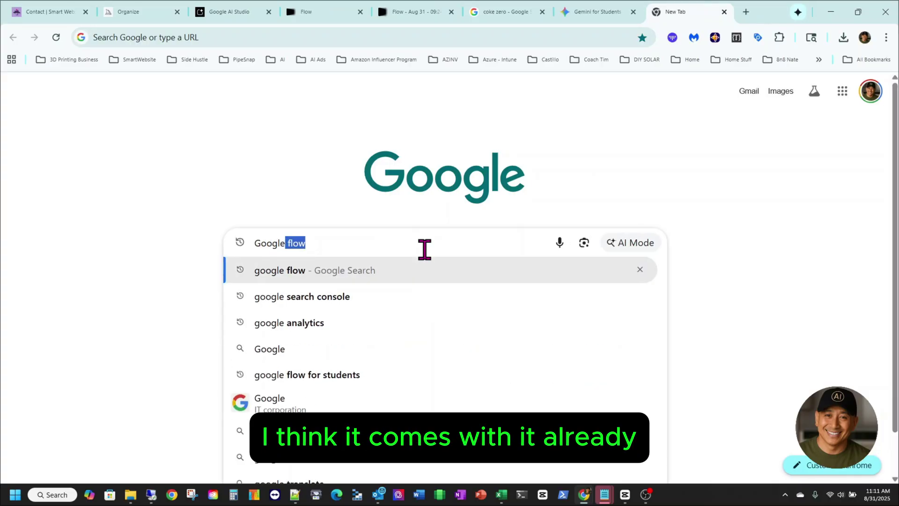
text(AI Satudio)
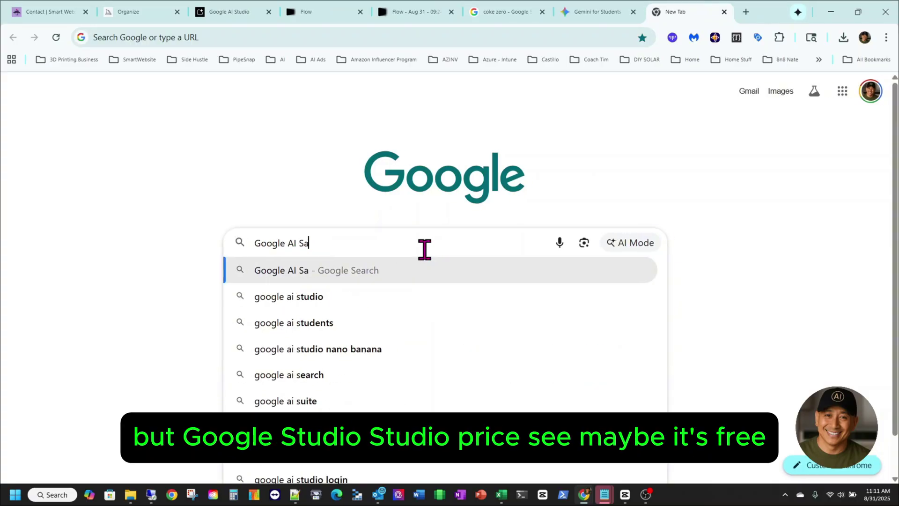
key(BackSpace)
key(BackSpace)
key(BackSpace)
key(BackSpace)
key(BackSpace)
key(BackSpace)
text(t)
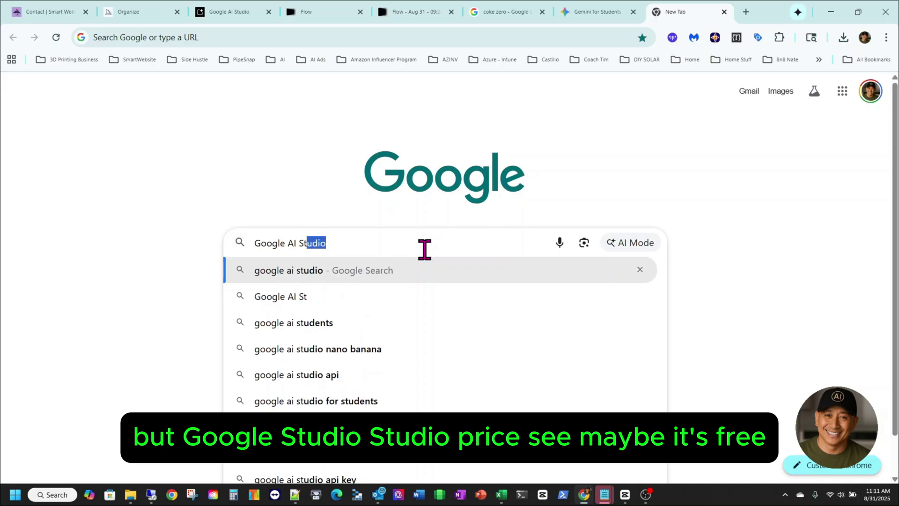
text(udio pric)
key(BackSpace)
key(BackSpace)
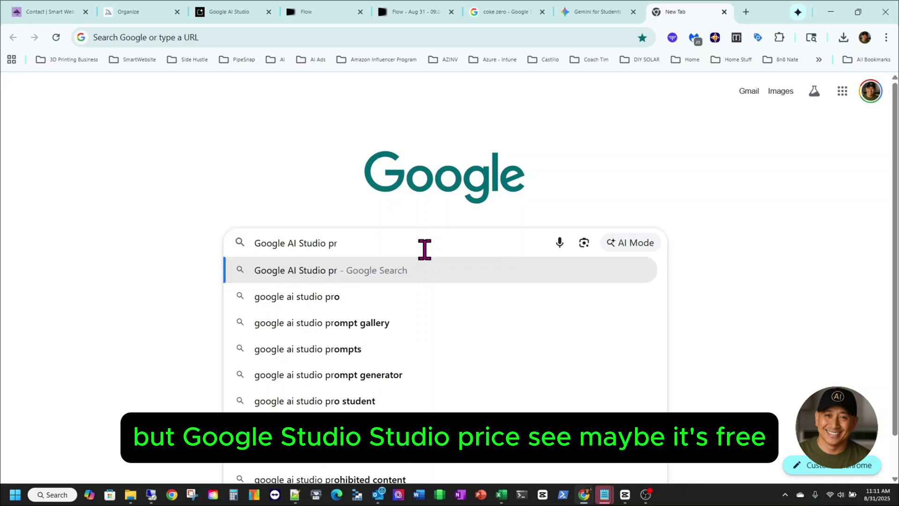
text(ic)
key(BackSpace)
text(e)
key(Return)
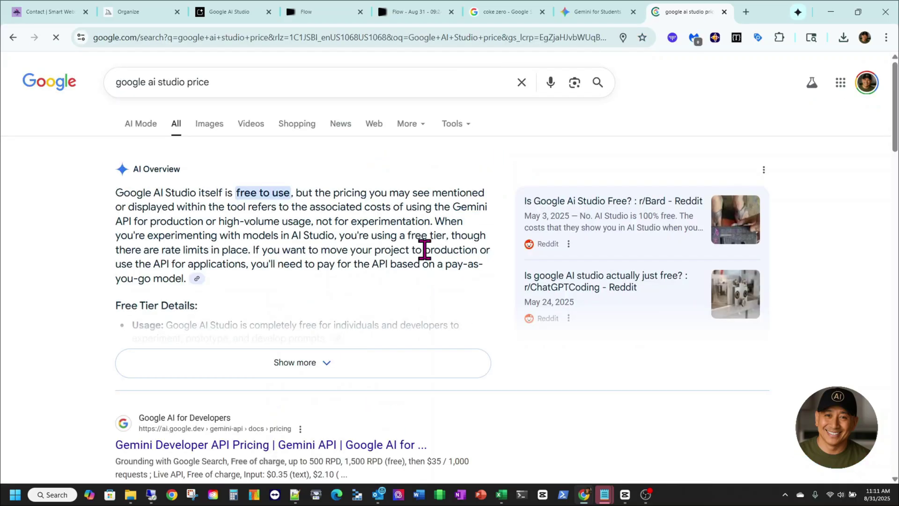
Highlight the AI Overview lines saying AI Studio is free, then expand the full overview
drag(116, 193, 274, 194)
click(311, 195)
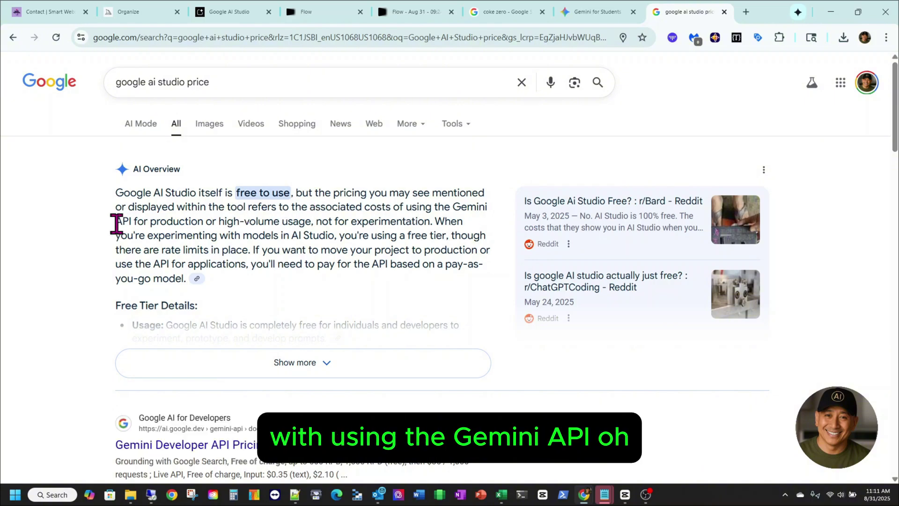
drag(115, 221, 171, 220)
click(315, 251)
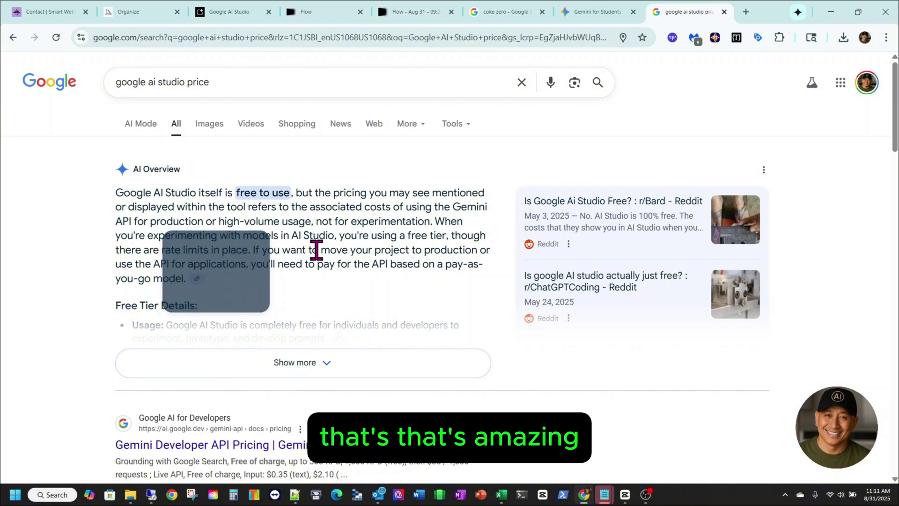
click(305, 364)
scroll(217, 338, down, 1)
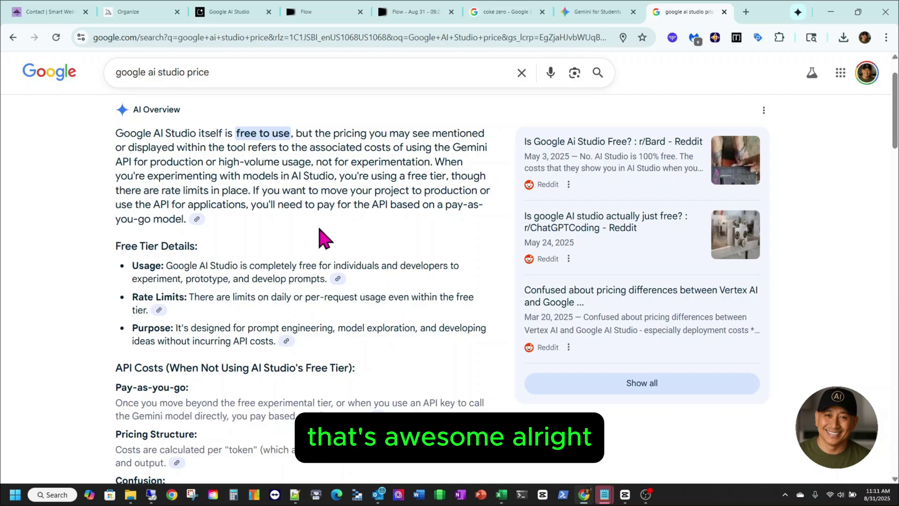
scroll(314, 192, up, 2)
Back in Flow, play both pharaoh Coke Zero videos in turn, pausing each
click(416, 14)
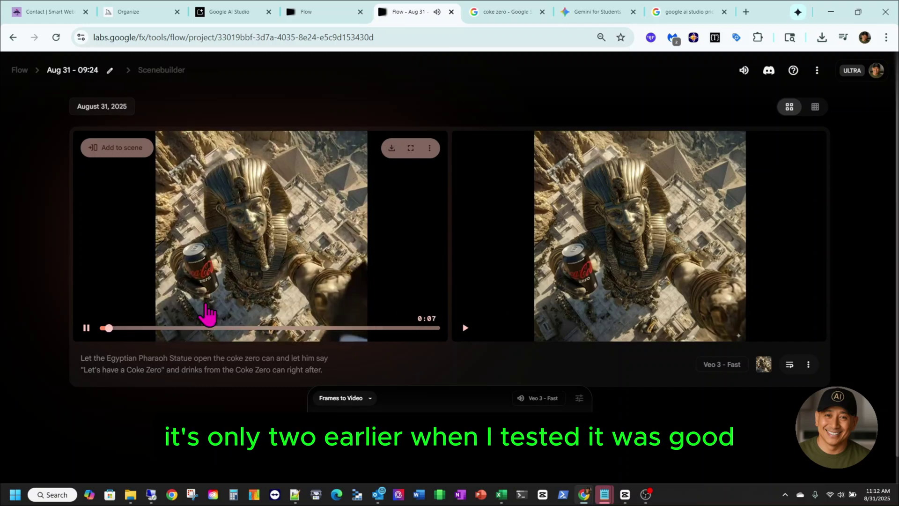
click(86, 327)
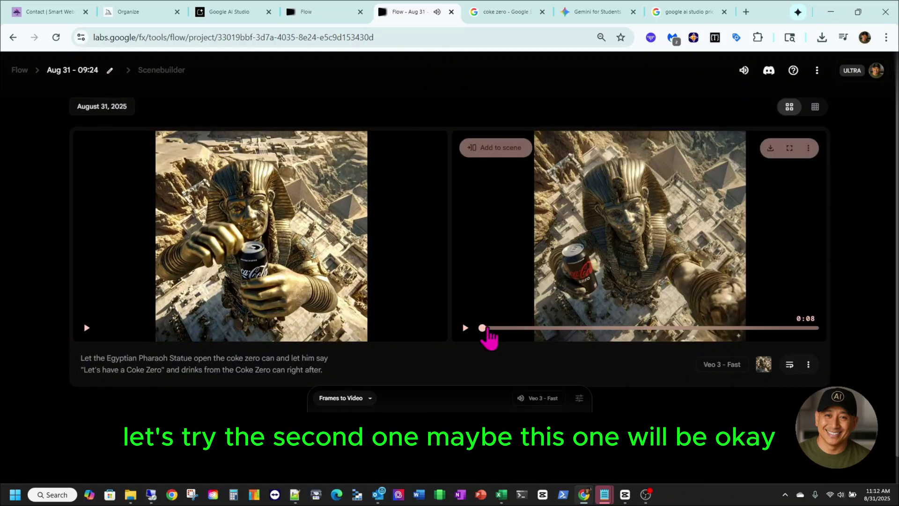
click(465, 328)
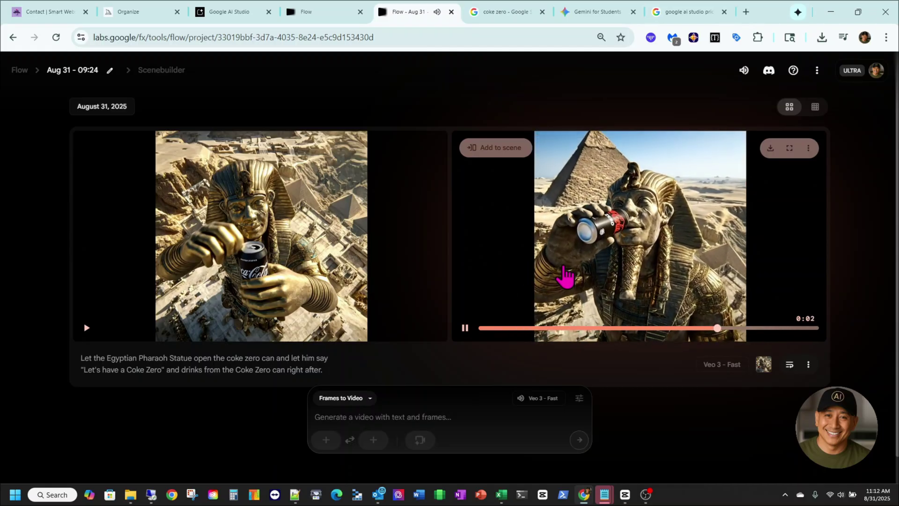
click(565, 276)
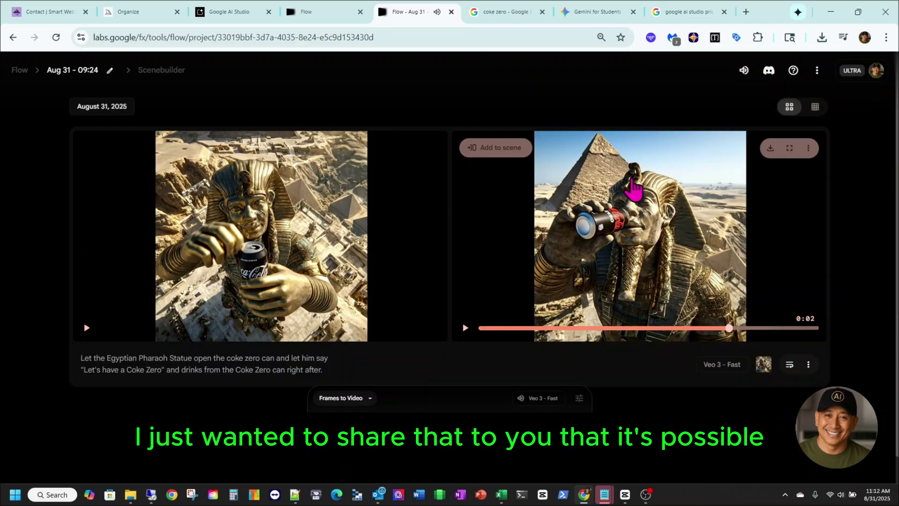